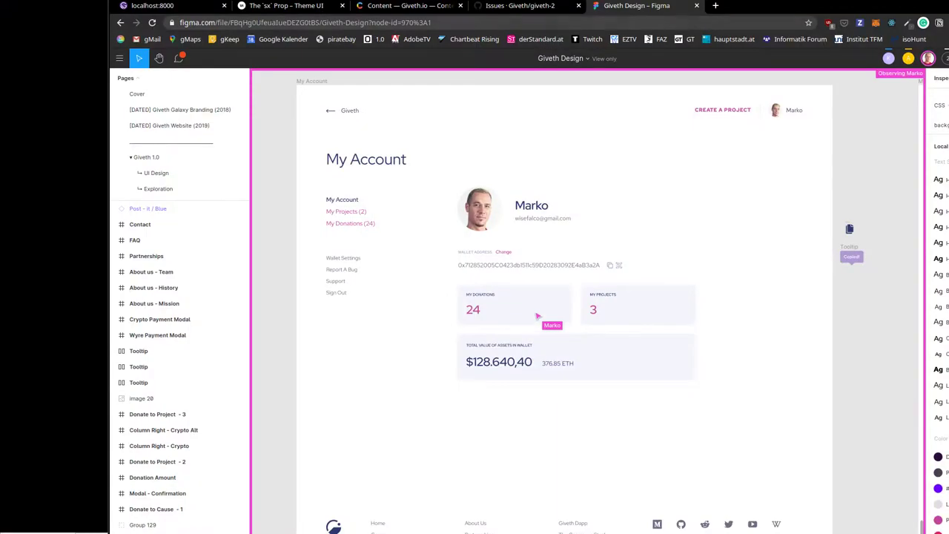
Expand the Figma design to full screen, and bring up the Jitsi Meet call as a floating window over it
key(ctrl+super+f)
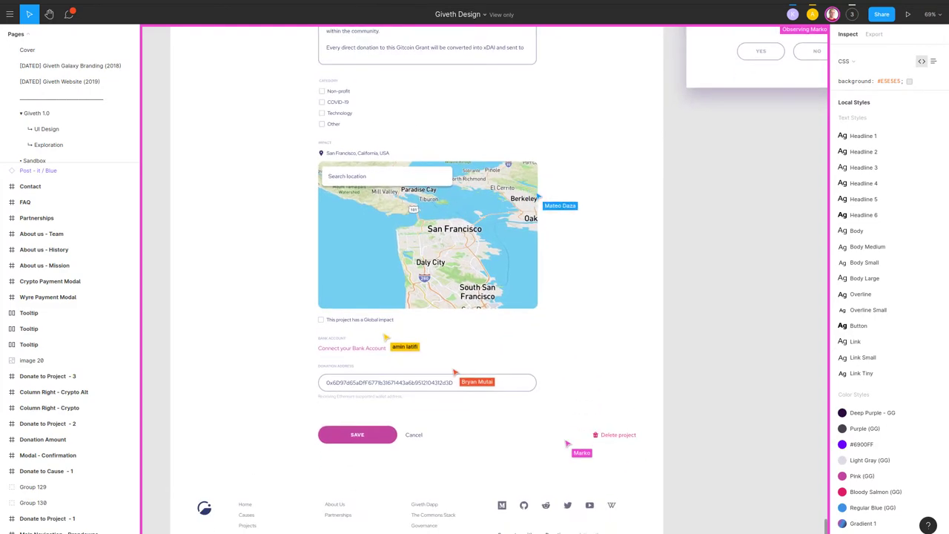
key(ctrl+F9)
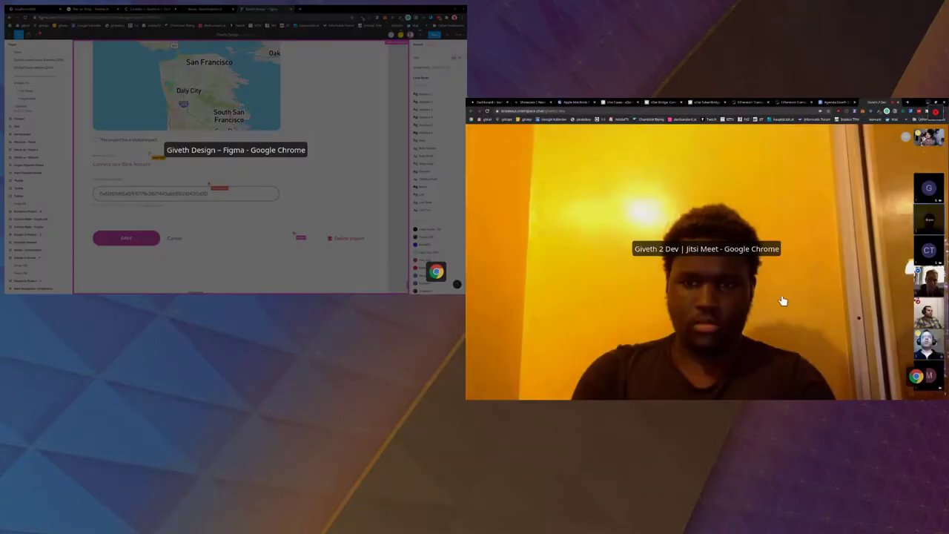
click(781, 293)
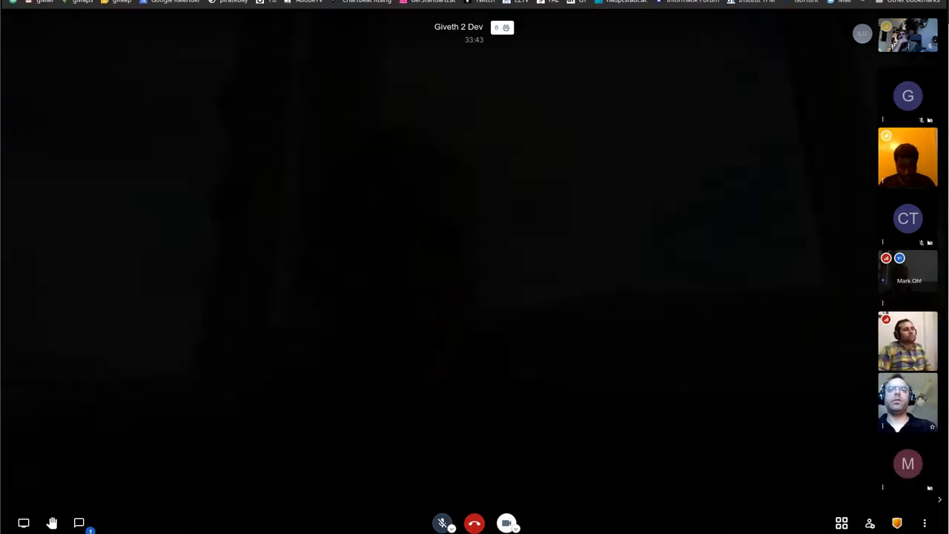
key(F11)
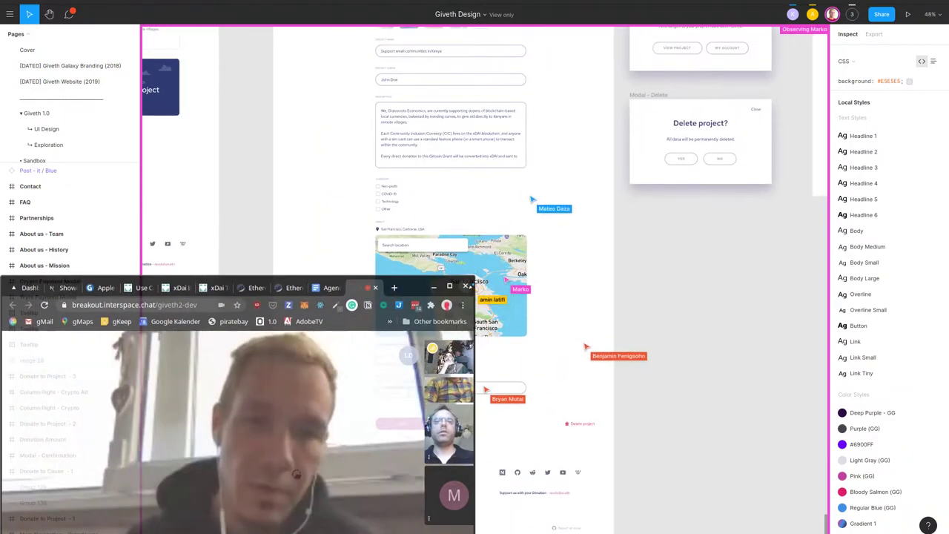
Shrink the call window into the upper-left corner of the design, hiding its participant thumbnails and bookmarks bar
drag(474, 281, 396, 304)
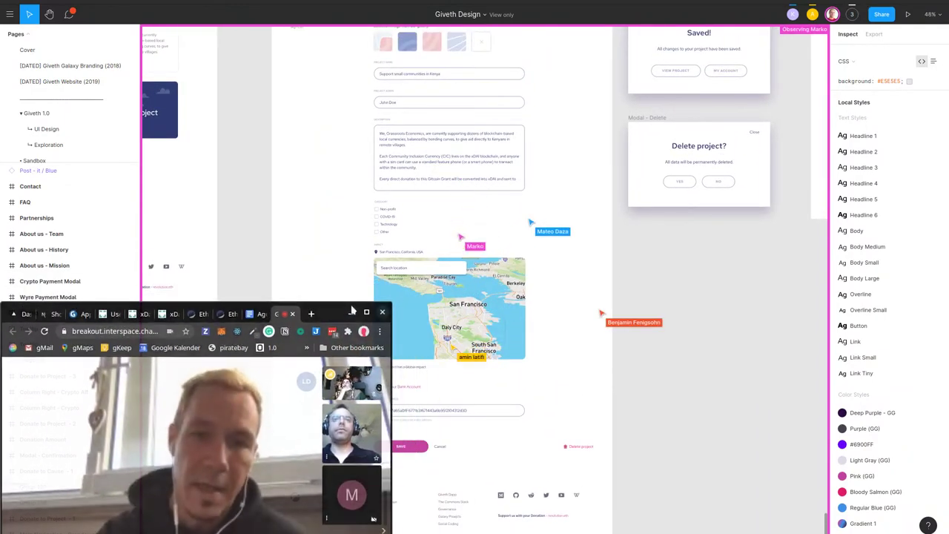
drag(334, 290, 277, 0)
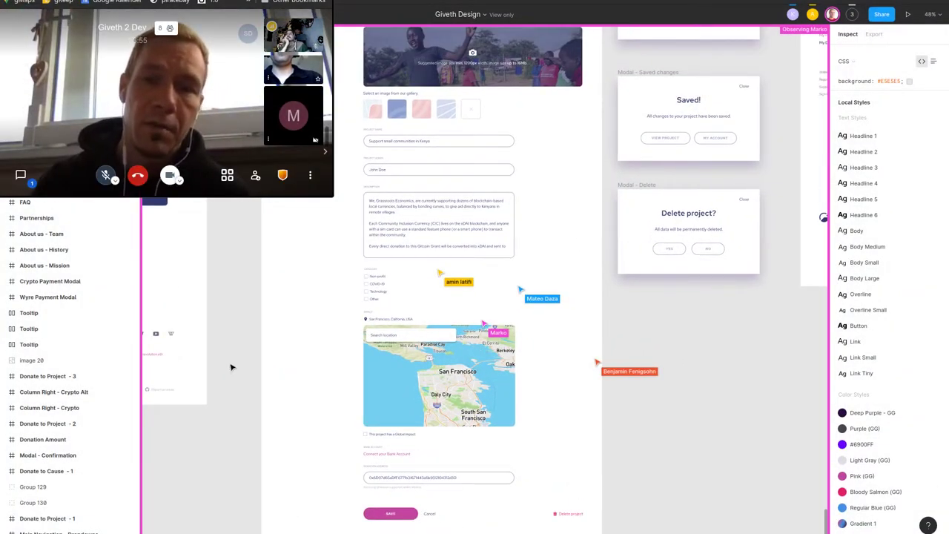
click(325, 152)
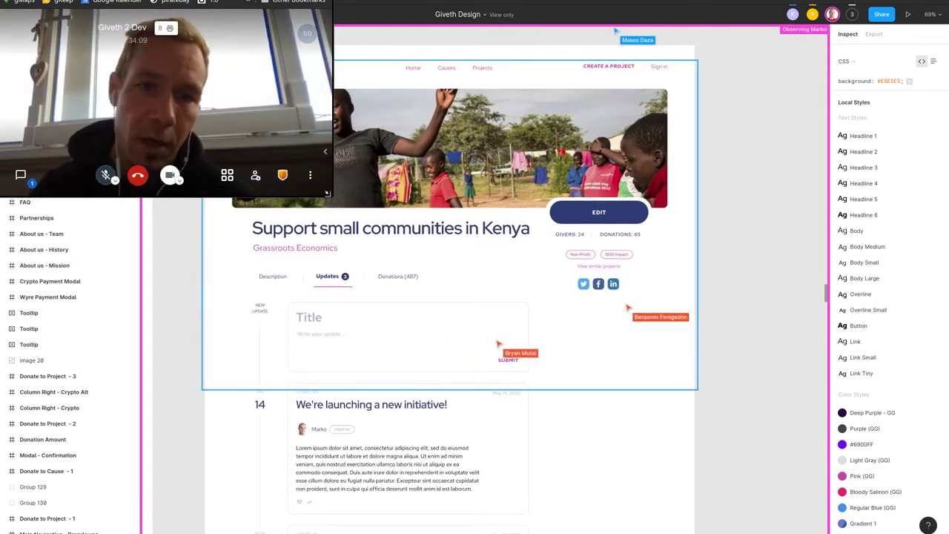
drag(331, 197, 237, 134)
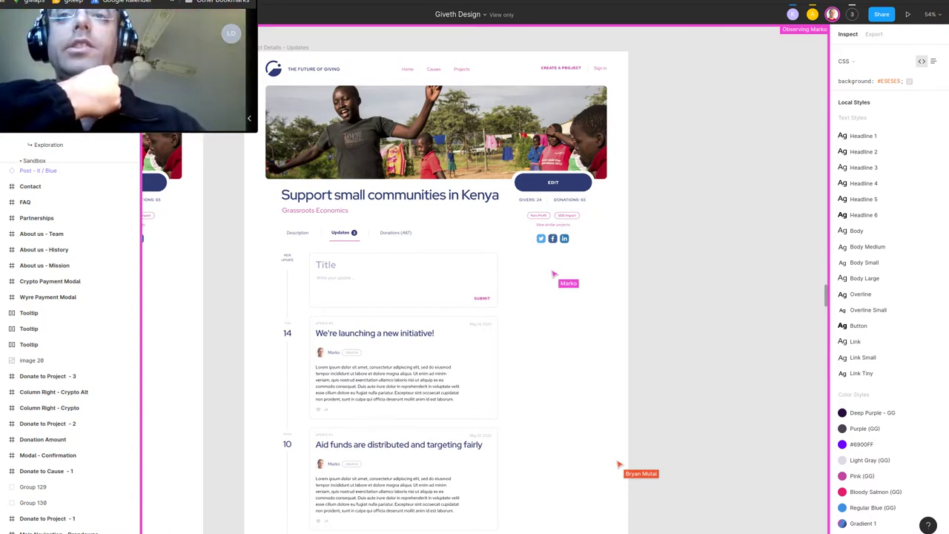
right_click(251, 4)
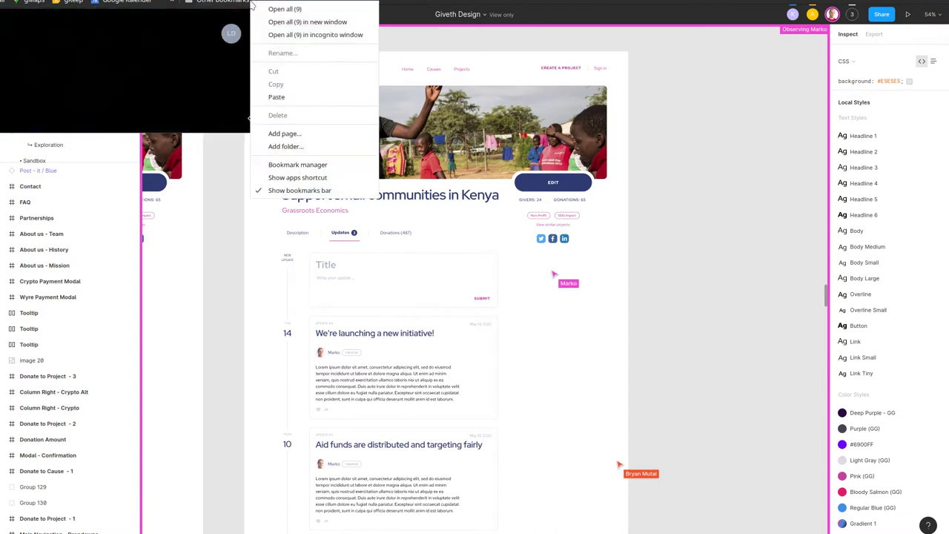
click(297, 196)
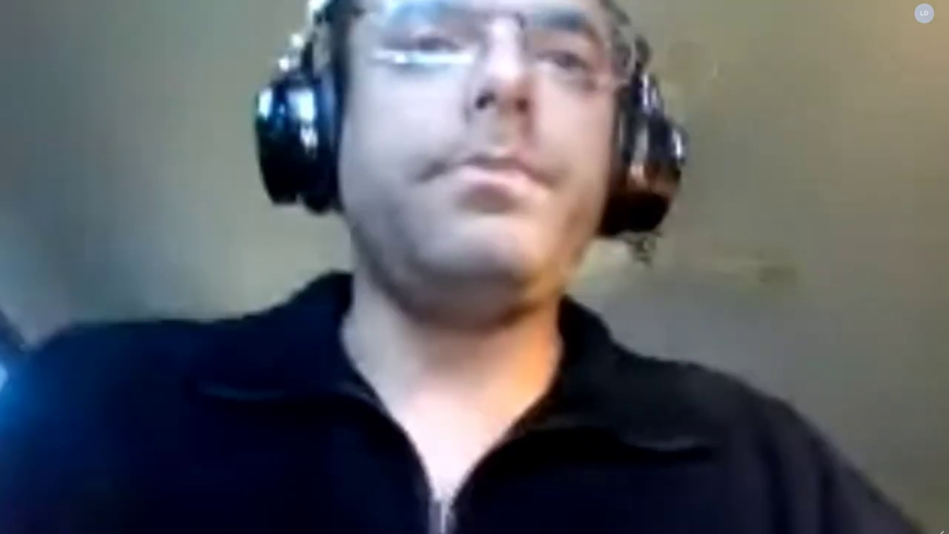
Show the participant thumbnails in the call and share the entire Screen 1 with the meeting
mouse_move(621, 462)
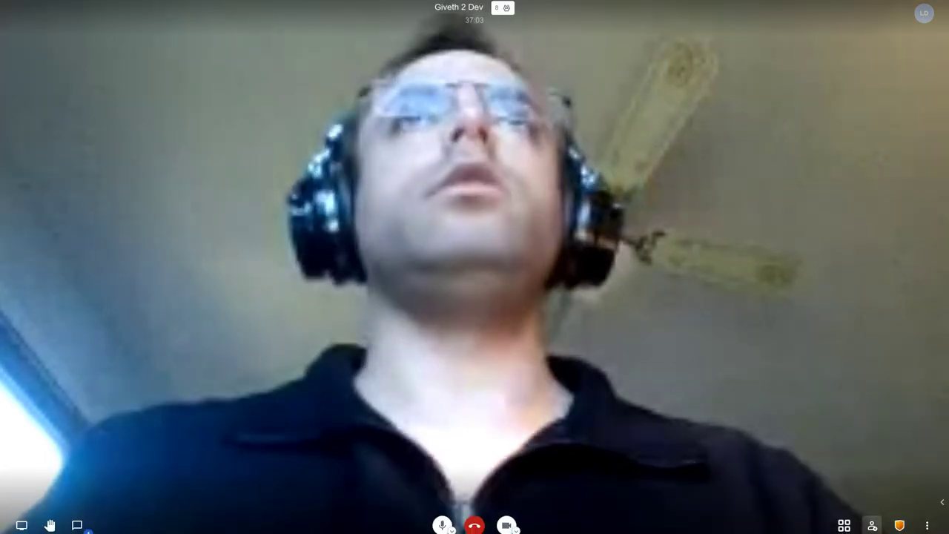
click(939, 505)
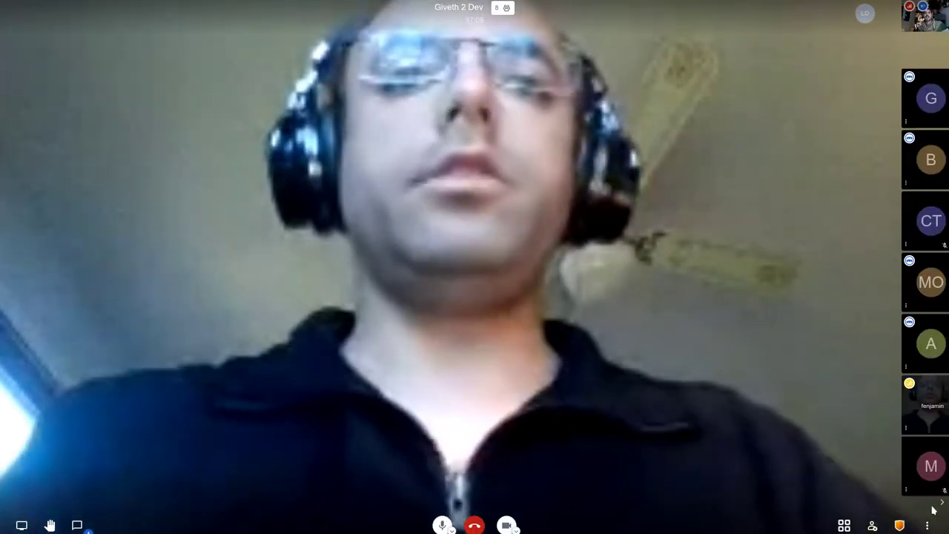
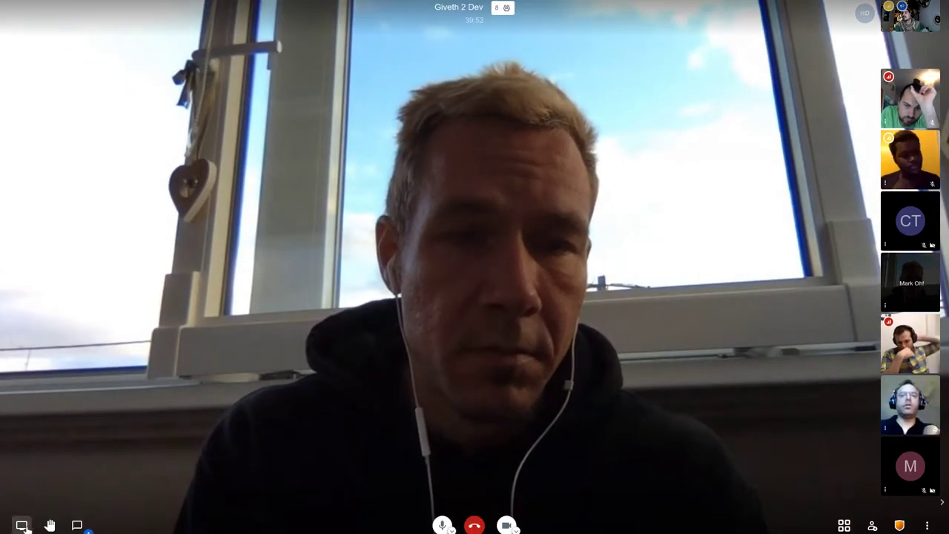
click(23, 525)
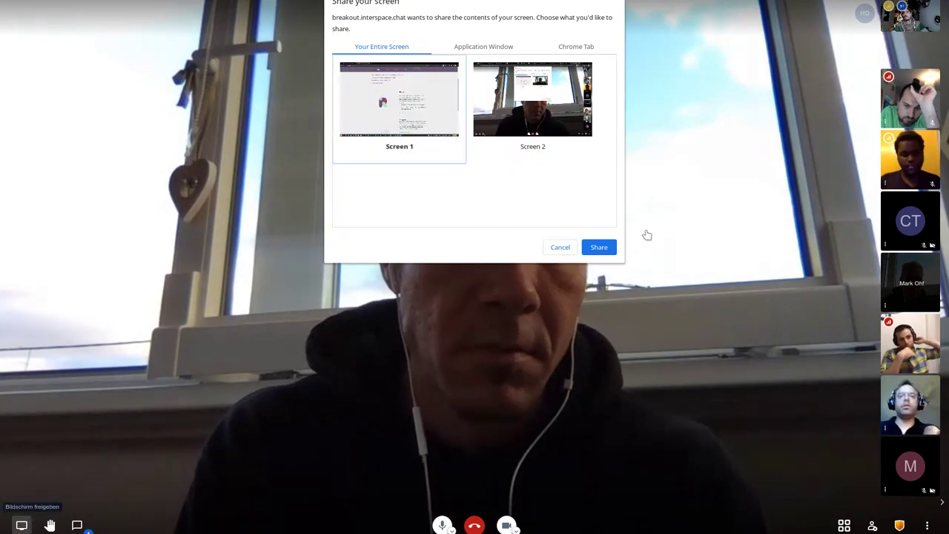
click(598, 252)
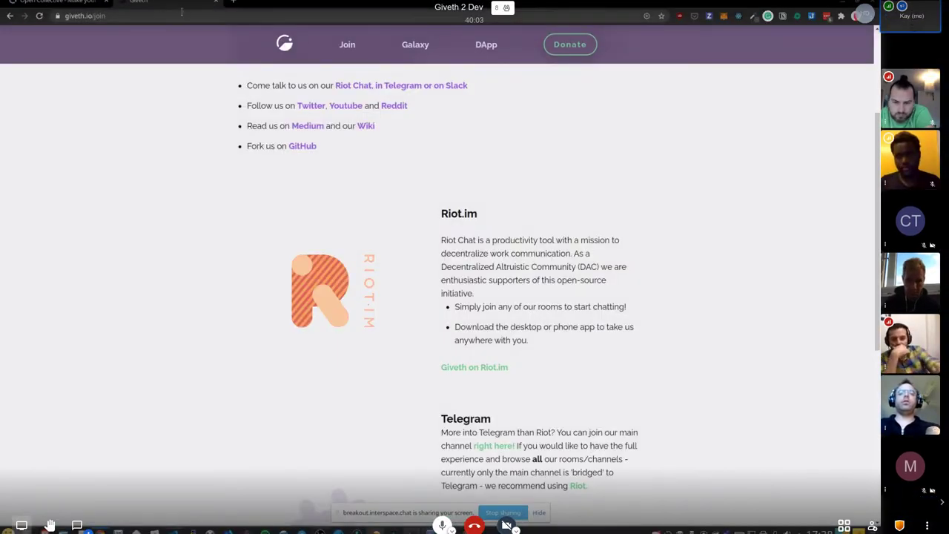
Search the web for "widget bot discord" in a new tab and open the WidgetBot website
click(234, 3)
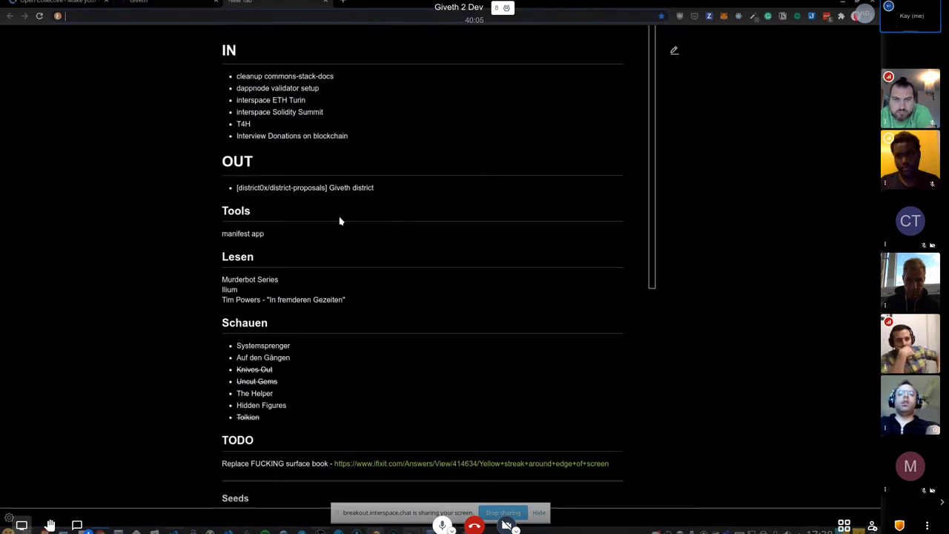
text(wid)
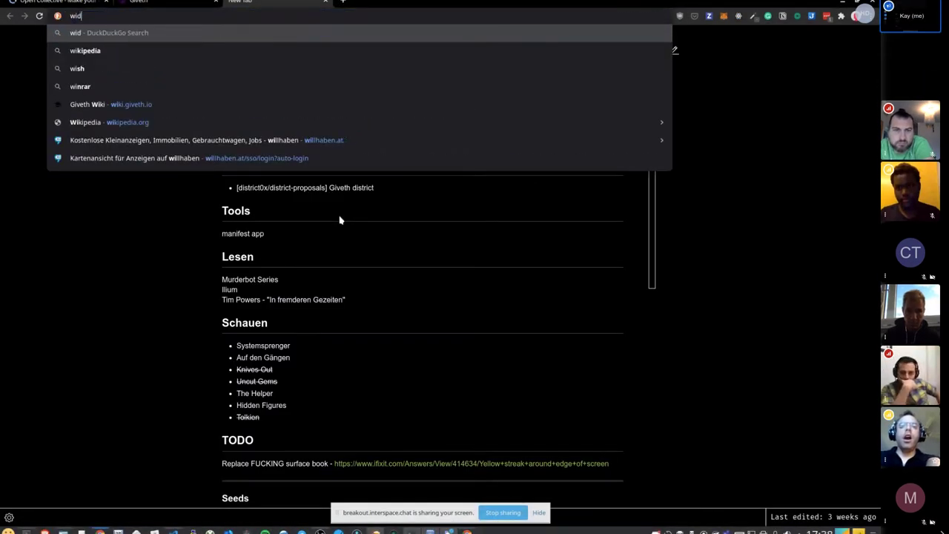
text(get)
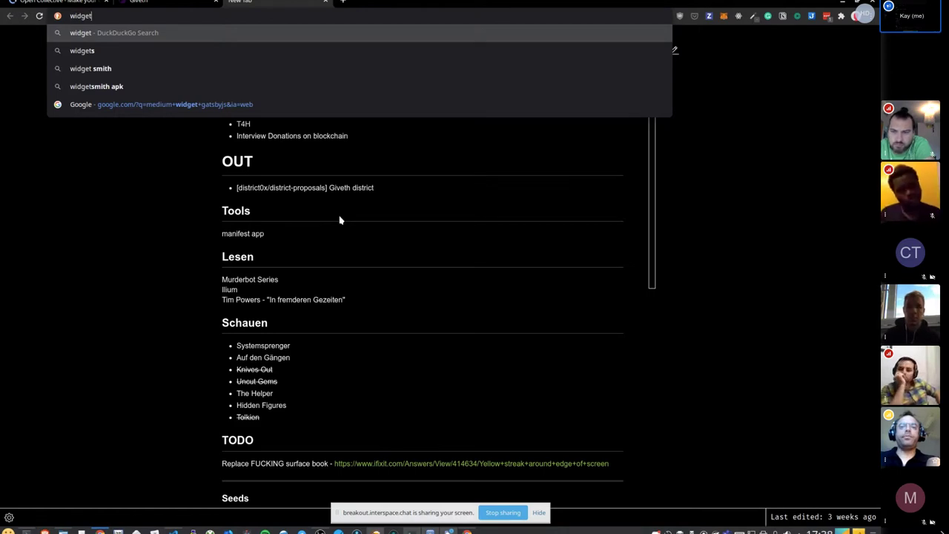
text( bot dis)
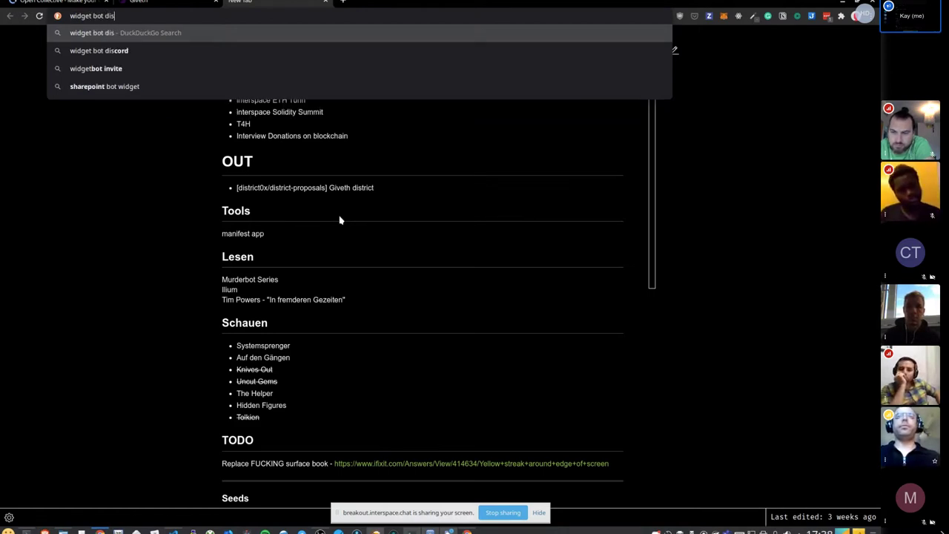
text(cord)
key(Return)
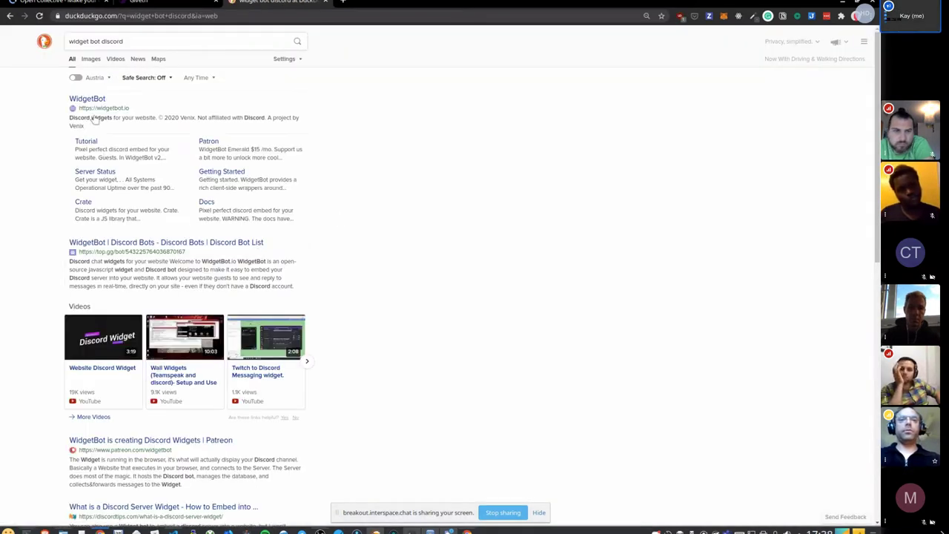
click(88, 99)
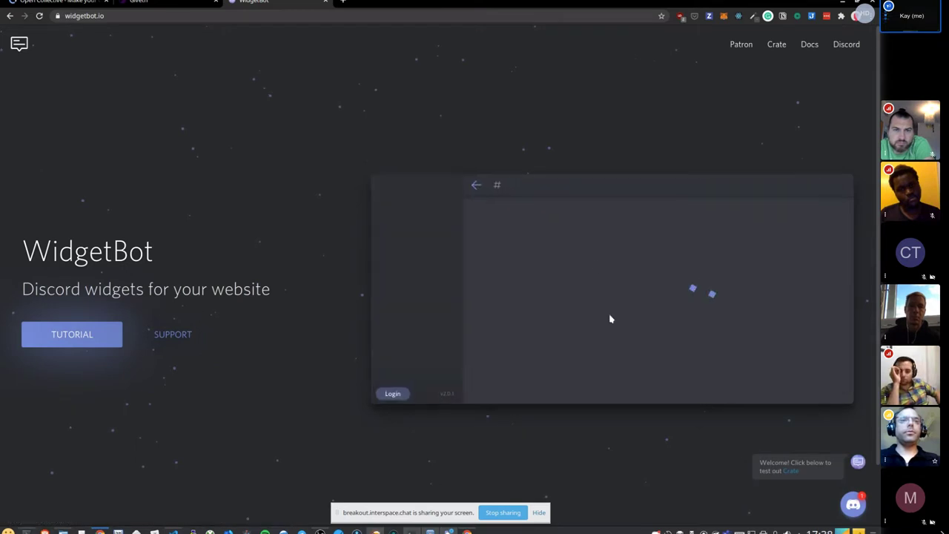
Examine the live-demo Discord chat widget on the WidgetBot page, including its channel list, and close it
scroll(636, 311, down, 5)
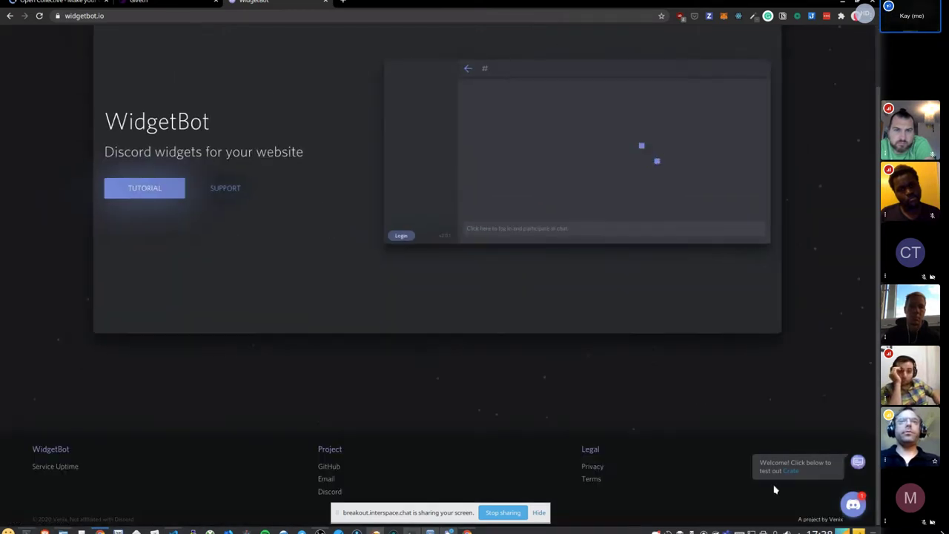
click(852, 504)
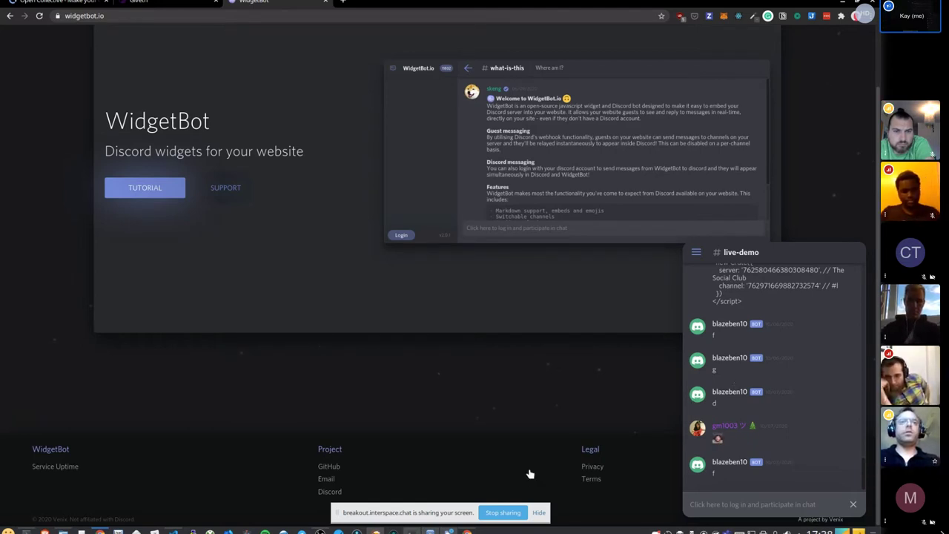
click(696, 253)
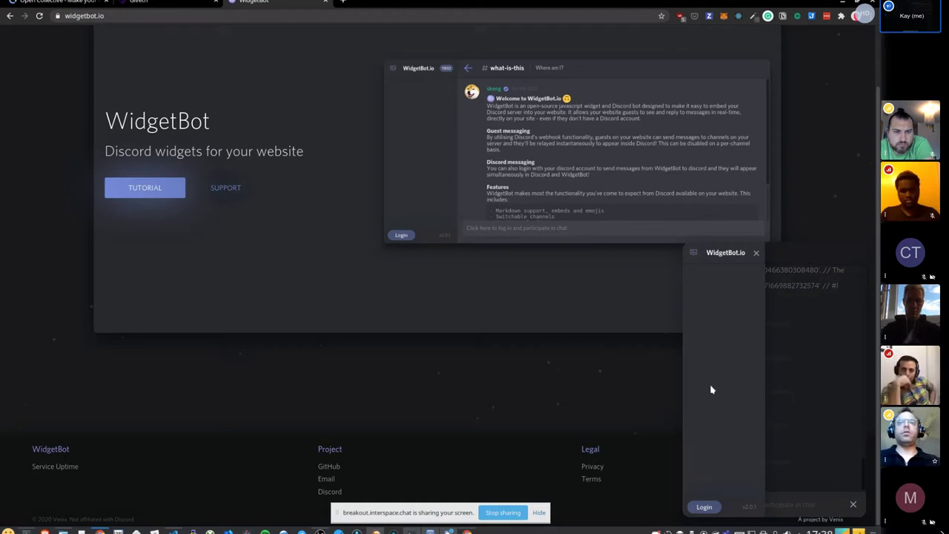
click(757, 253)
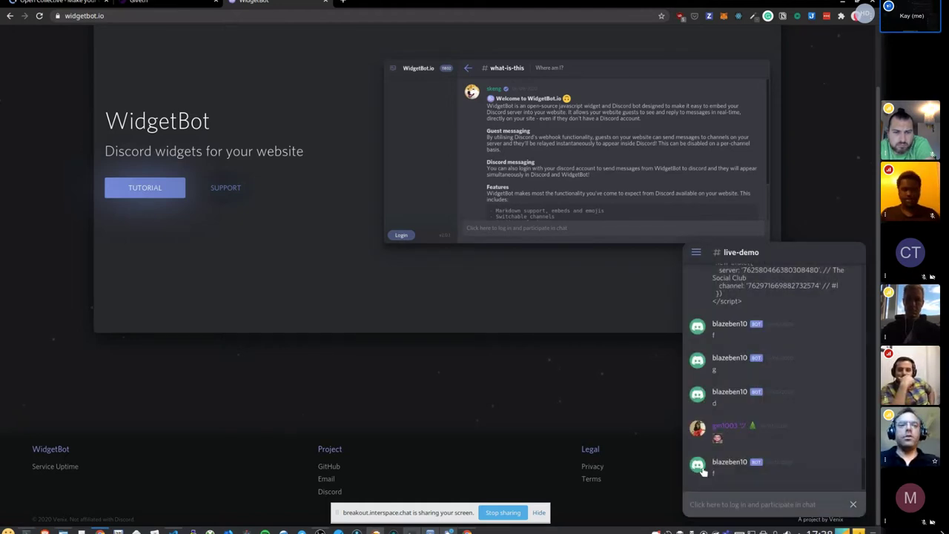
click(854, 505)
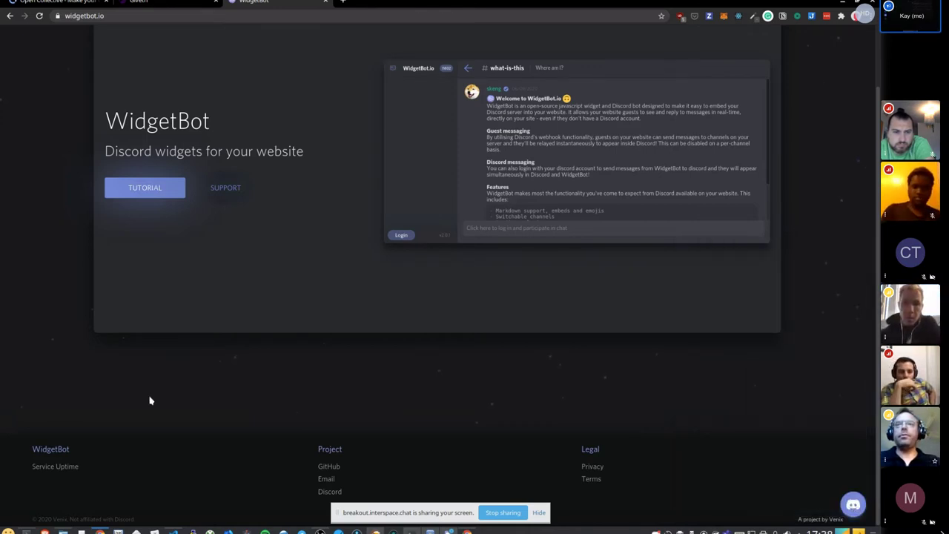
click(851, 506)
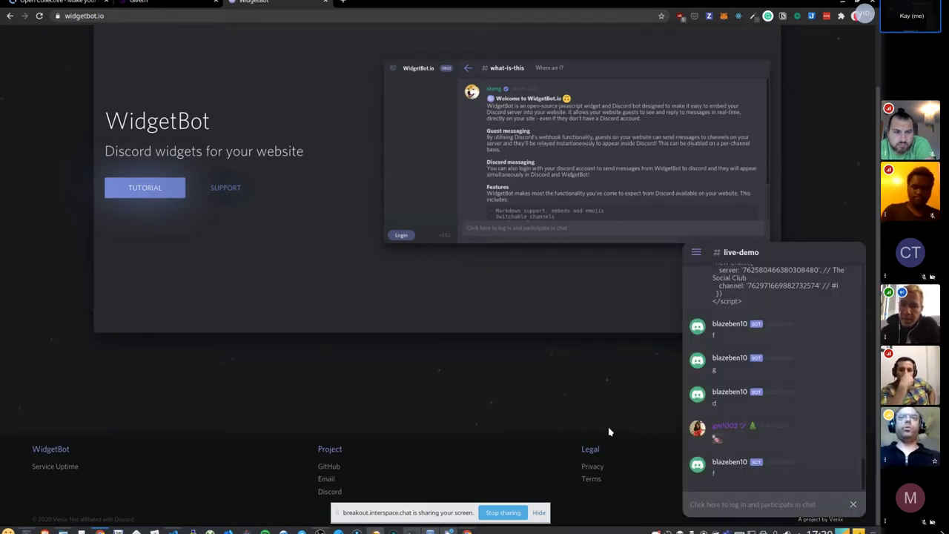
click(853, 506)
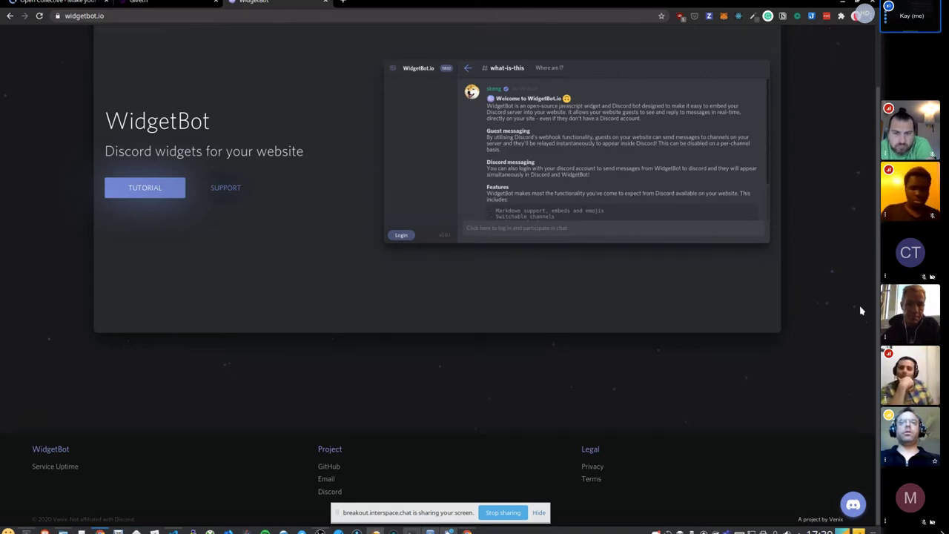
Review the WidgetBot home page, open its Service Uptime page, and return to the Giveth Join page
scroll(737, 422, up, 5)
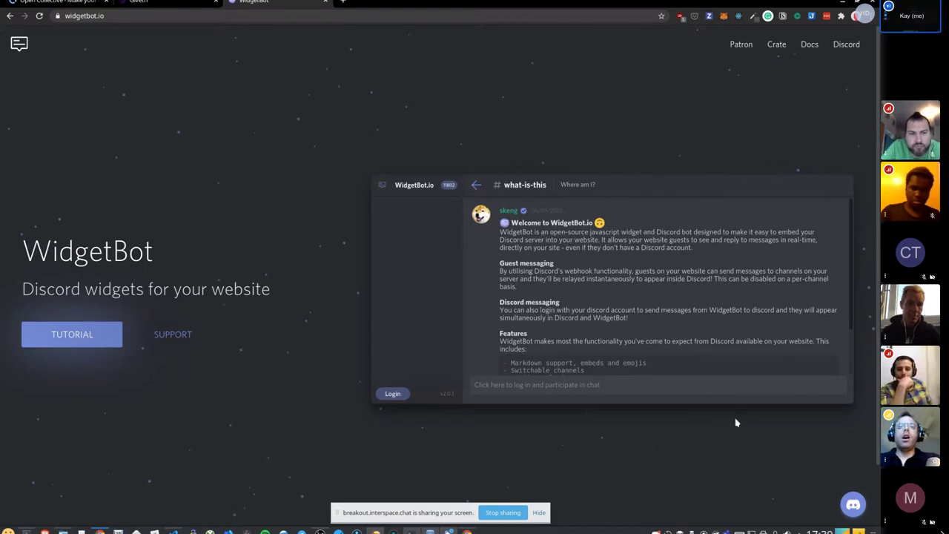
scroll(737, 423, down, 5)
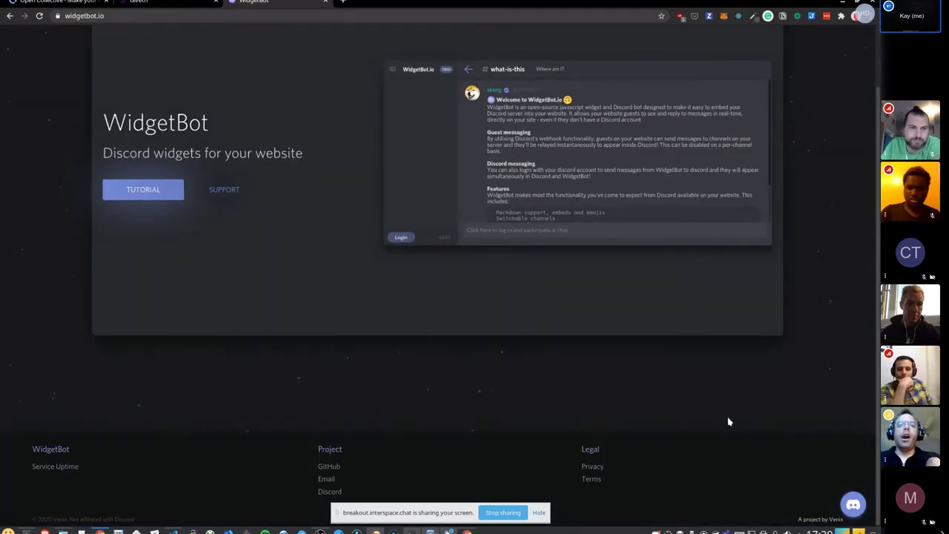
click(58, 468)
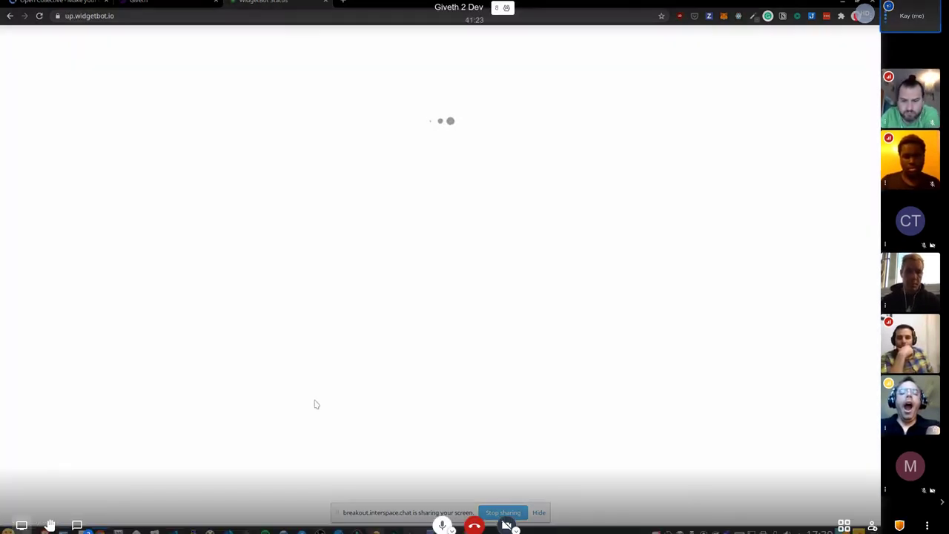
key(ctrl+shift+Tab)
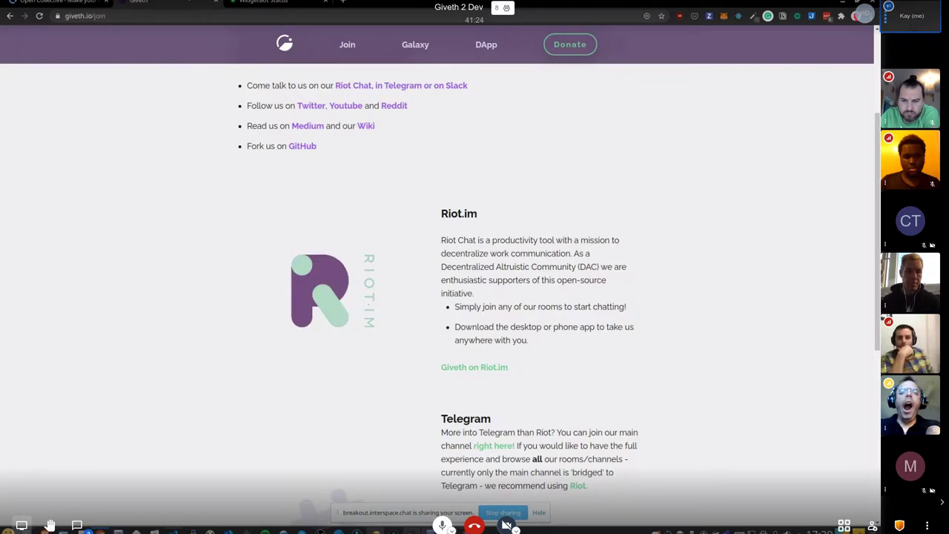
click(74, 3)
key(ctrl+Tab)
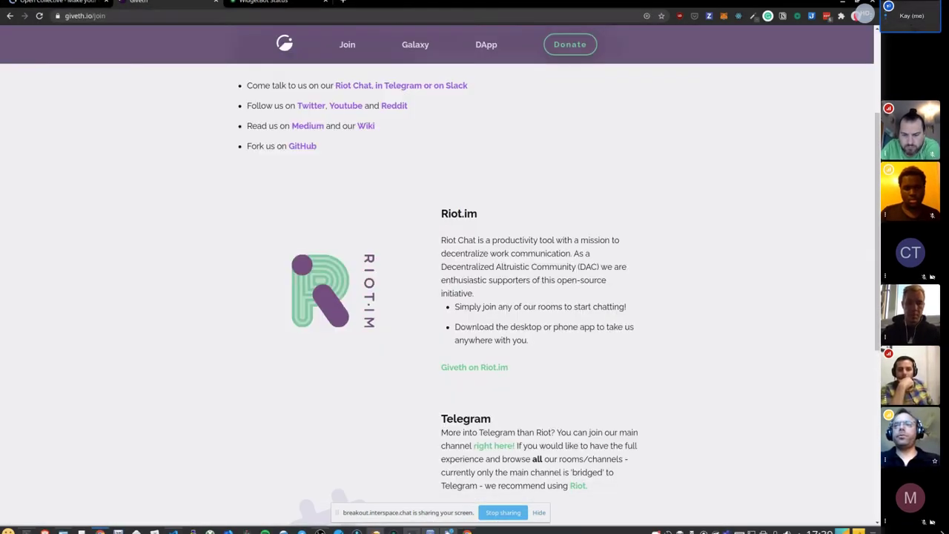
Open the local Giveth site at localhost:8000 in a new tab and go to its About Us page
click(343, 1)
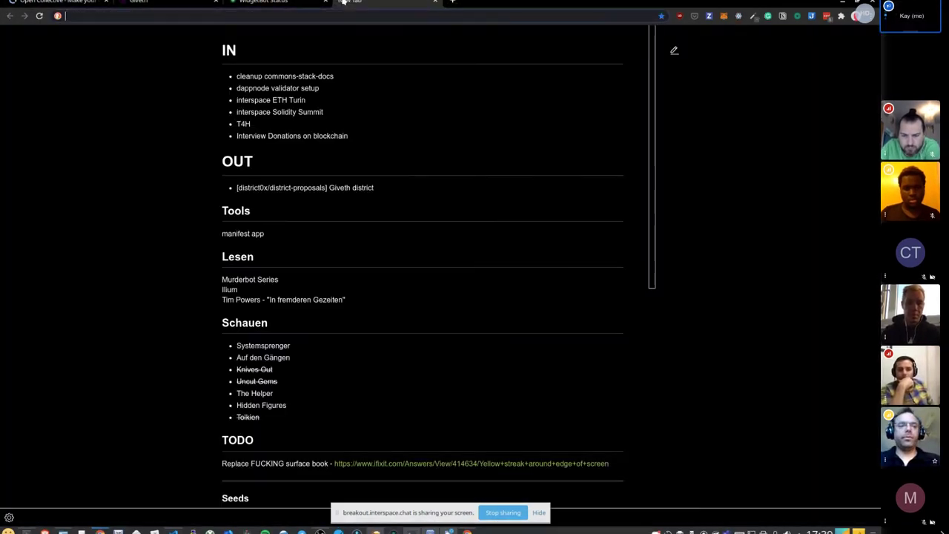
text(locah)
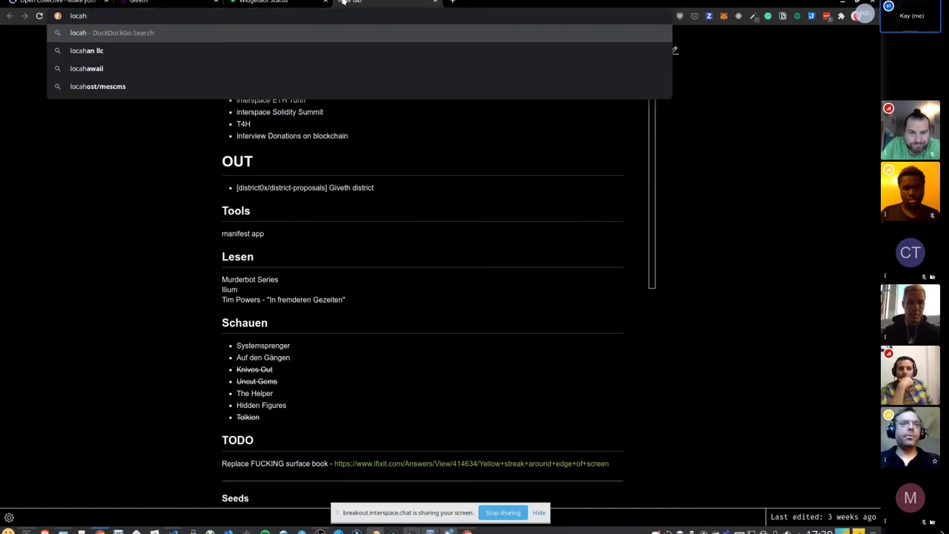
key(BackSpace)
text(lh)
key(Return)
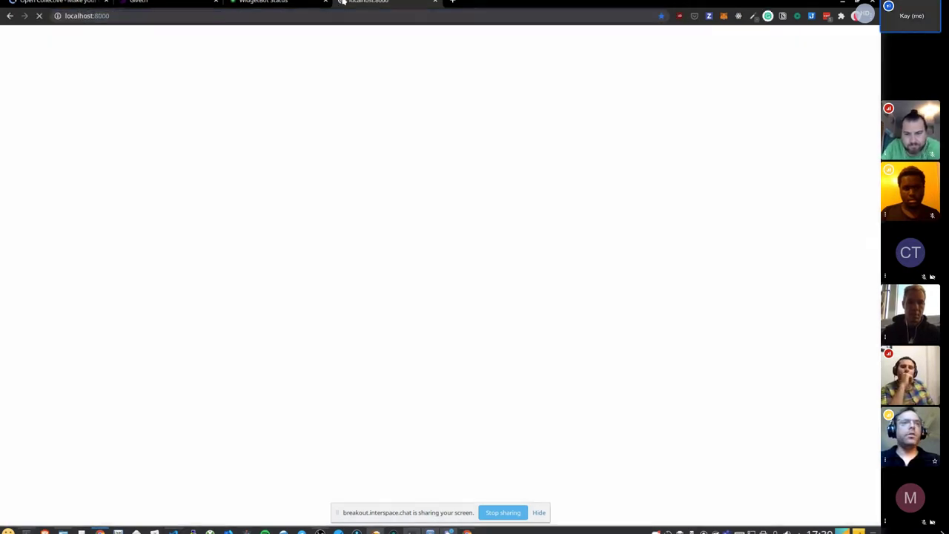
scroll(561, 403, down, 8)
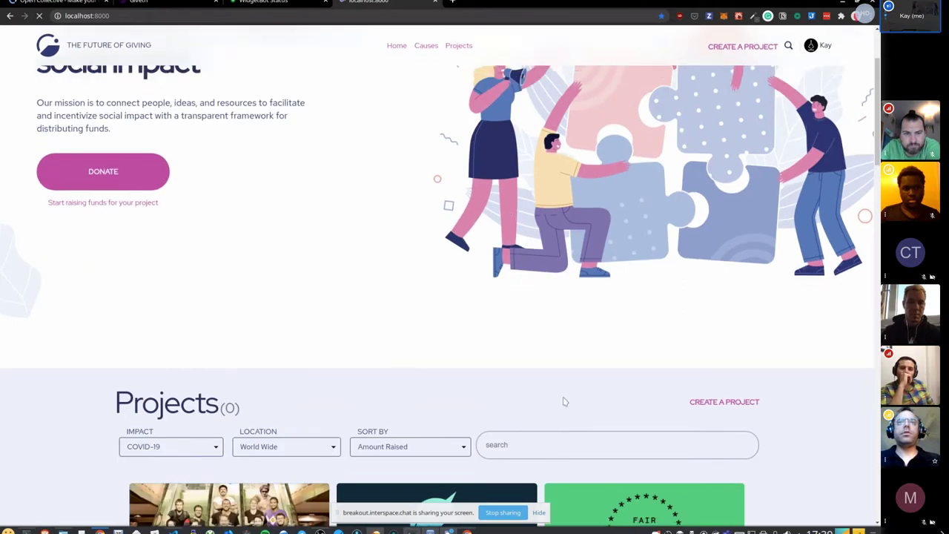
scroll(827, 305, down, 15)
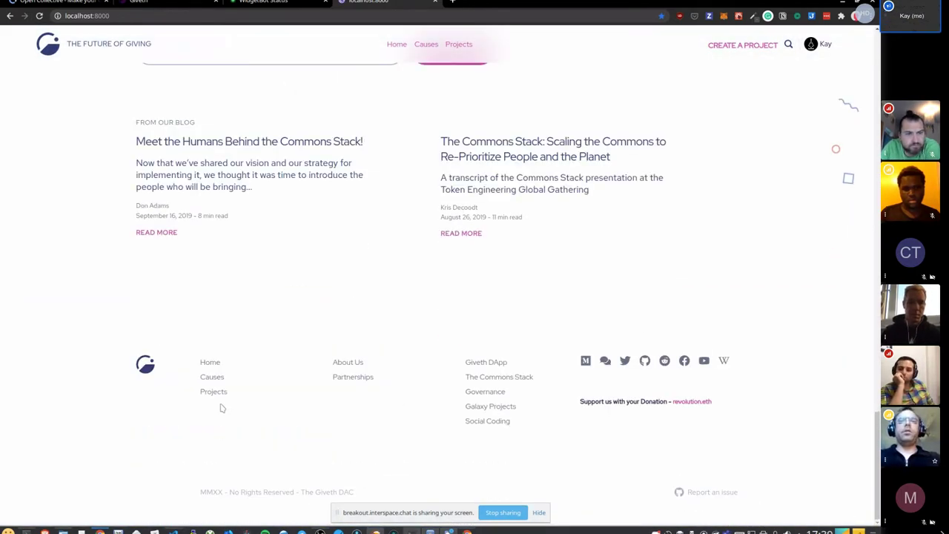
click(358, 365)
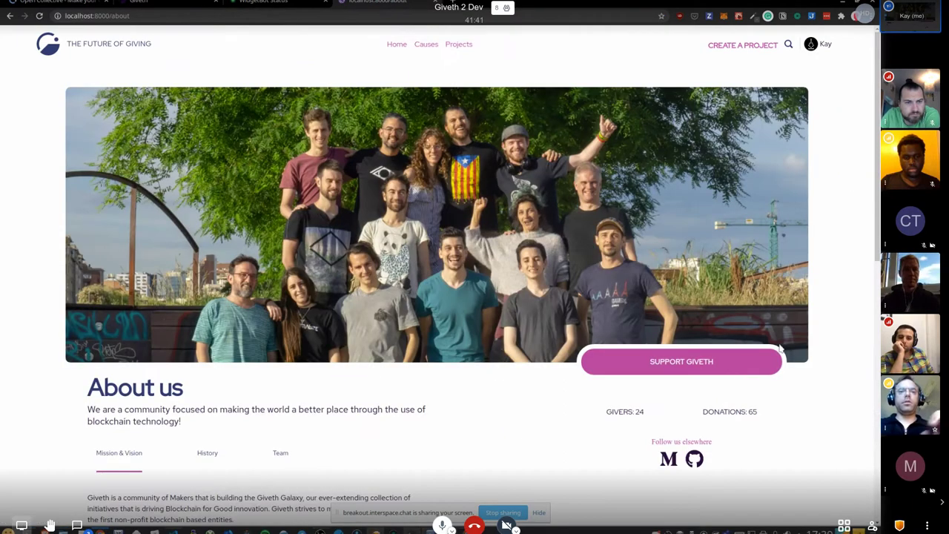
Review the Mission & Vision text on the About us page and show the History section
scroll(826, 383, down, 5)
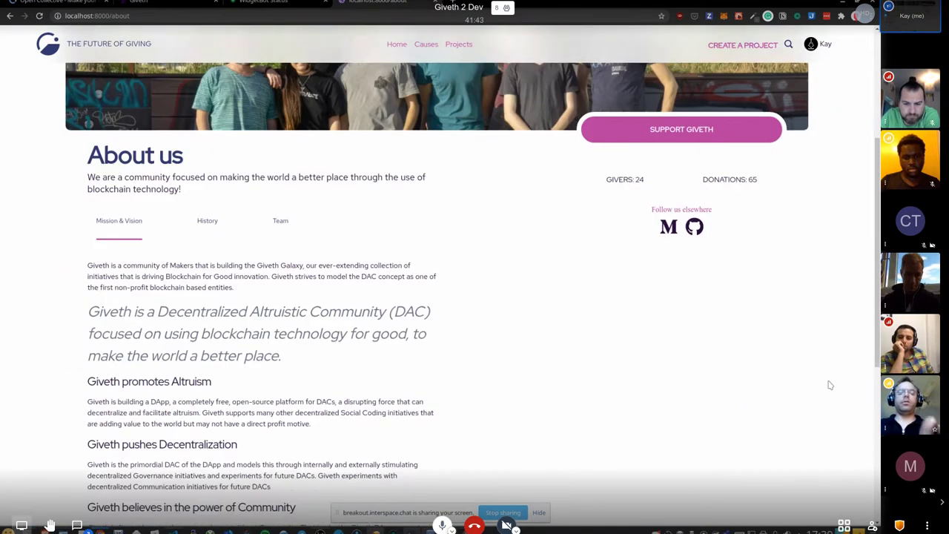
scroll(829, 384, down, 3)
scroll(828, 384, up, 4)
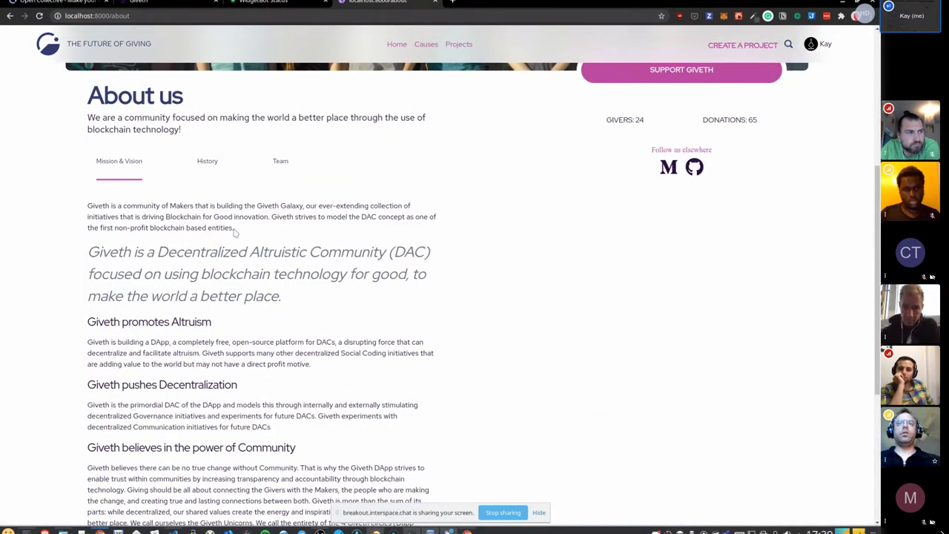
click(206, 164)
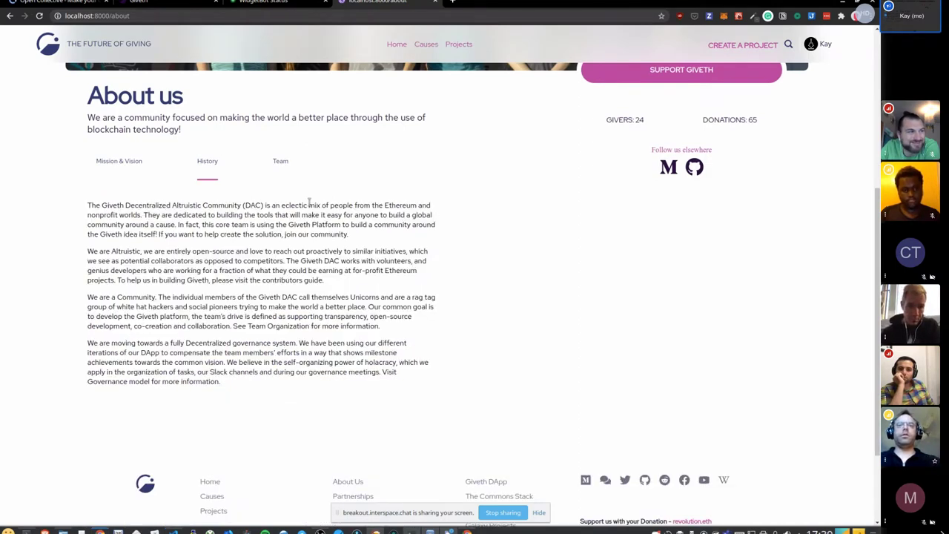
Open contentful.com in a new tab, log in, and look through the Giveth.io content entries
click(454, 3)
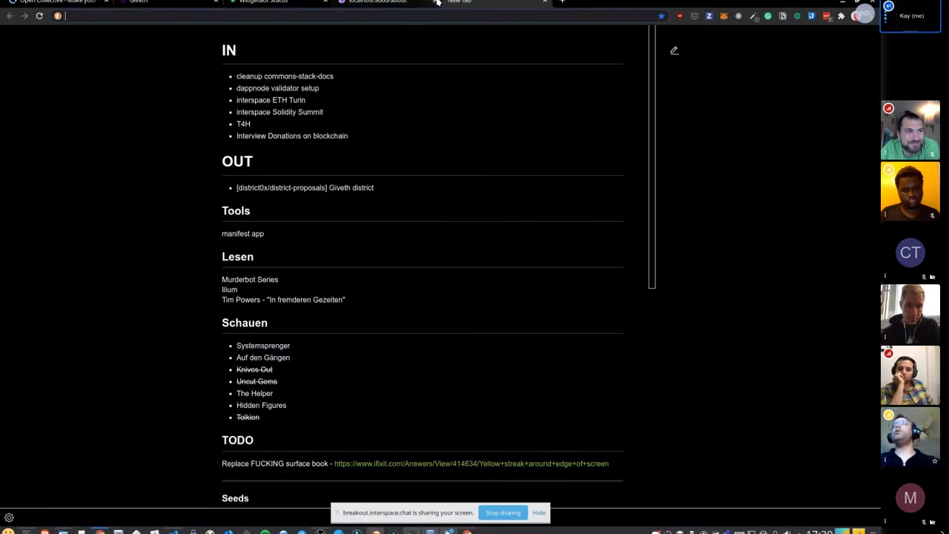
text(content)
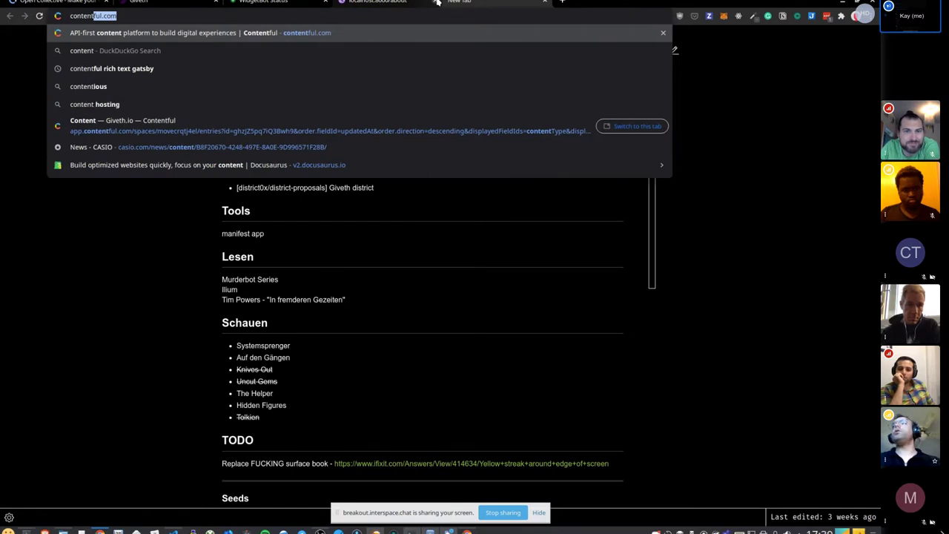
key(Return)
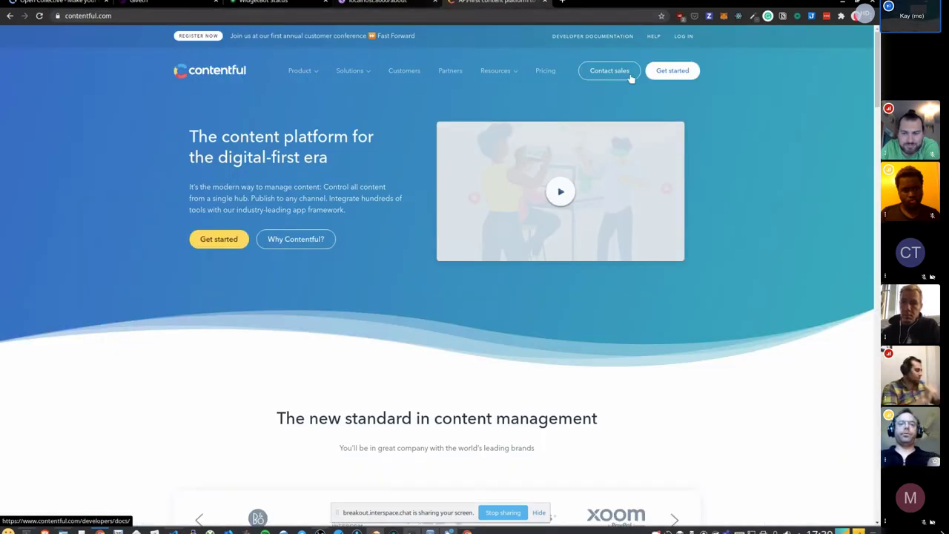
click(683, 36)
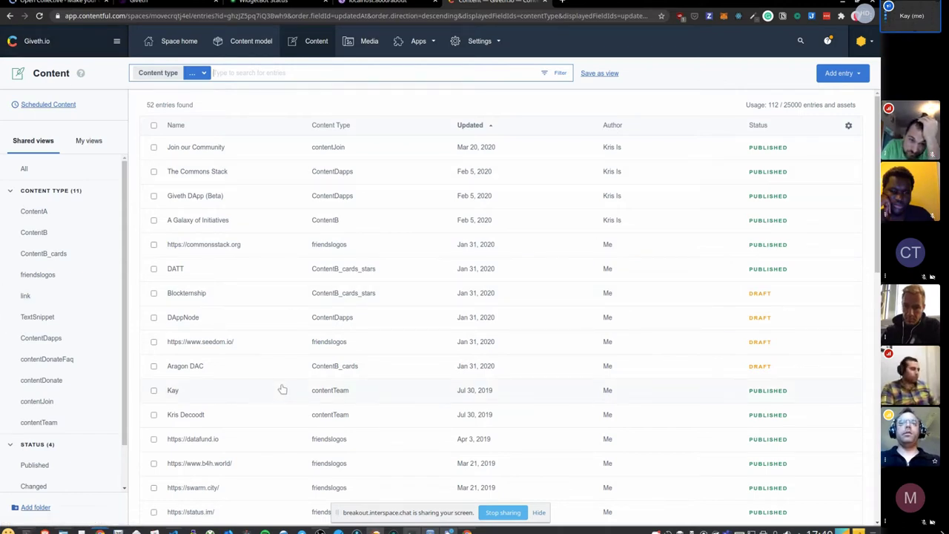
scroll(282, 385, down, 1)
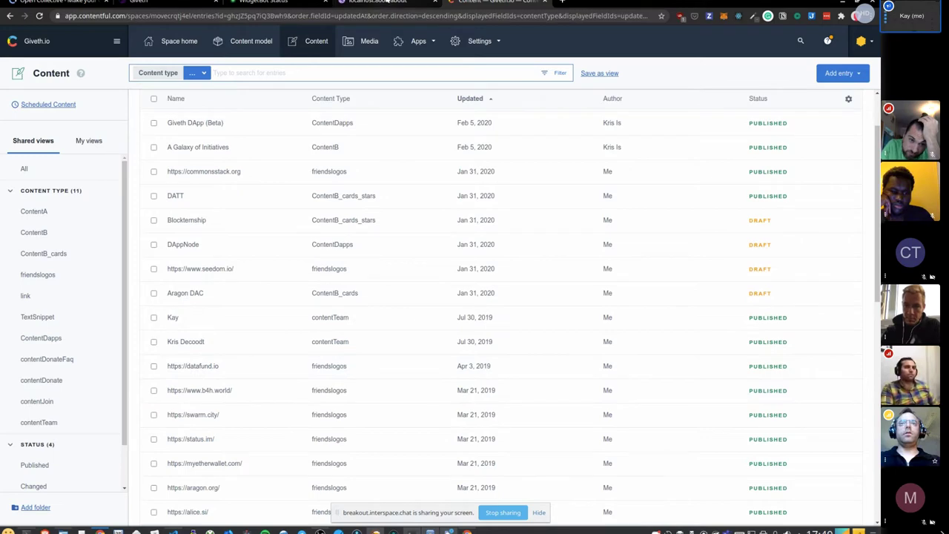
Return to the local About us page and view the portraits in its Team section
click(386, 2)
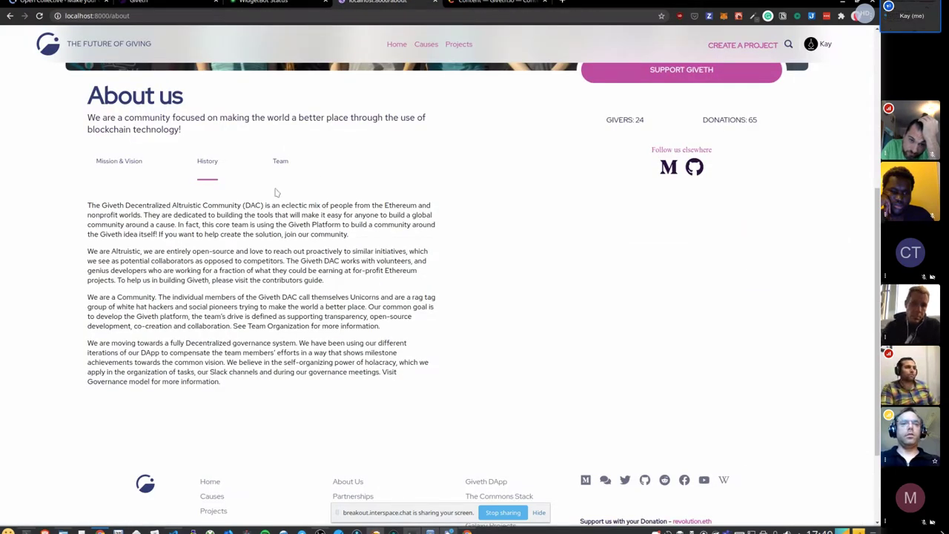
click(283, 163)
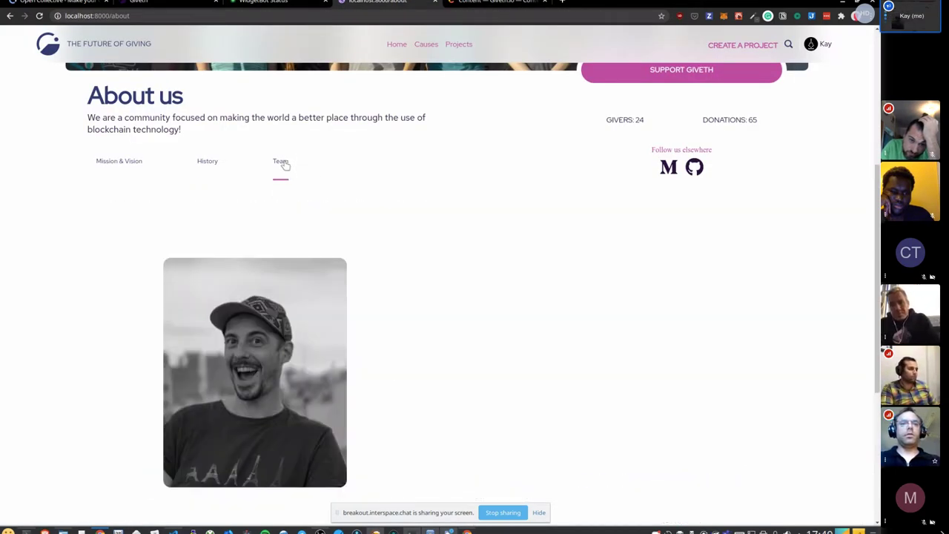
scroll(723, 271, down, 2)
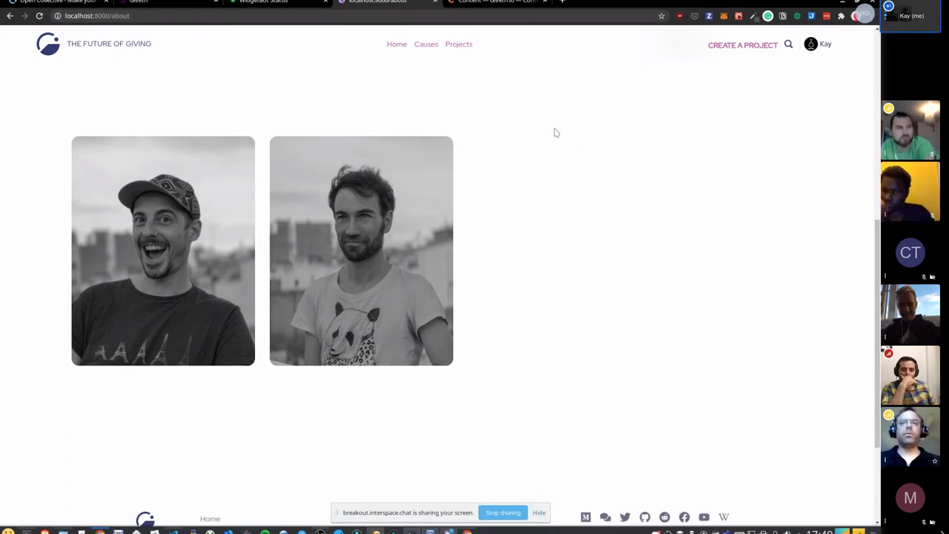
Return to the Contentful entries of the Giveth.io space and open the first contentTeam entry in the list
click(517, 5)
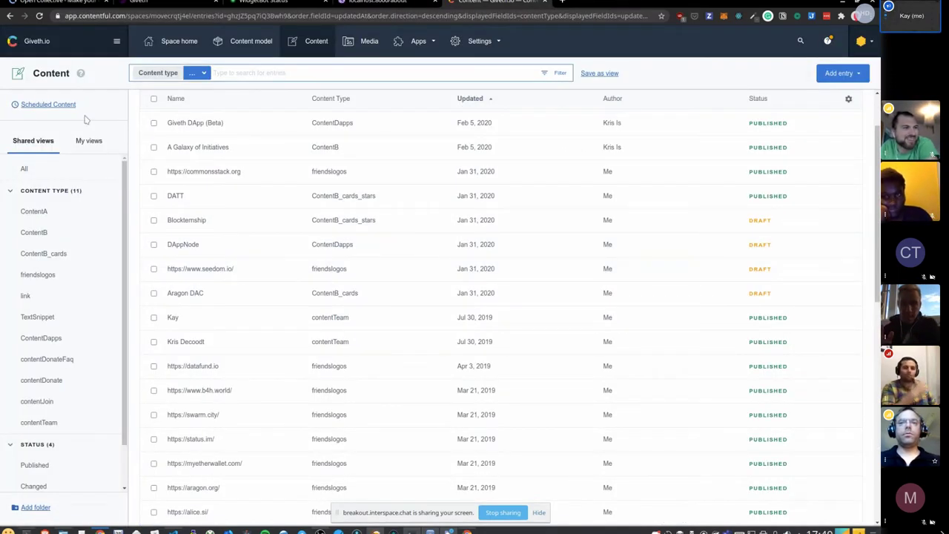
click(44, 40)
click(178, 58)
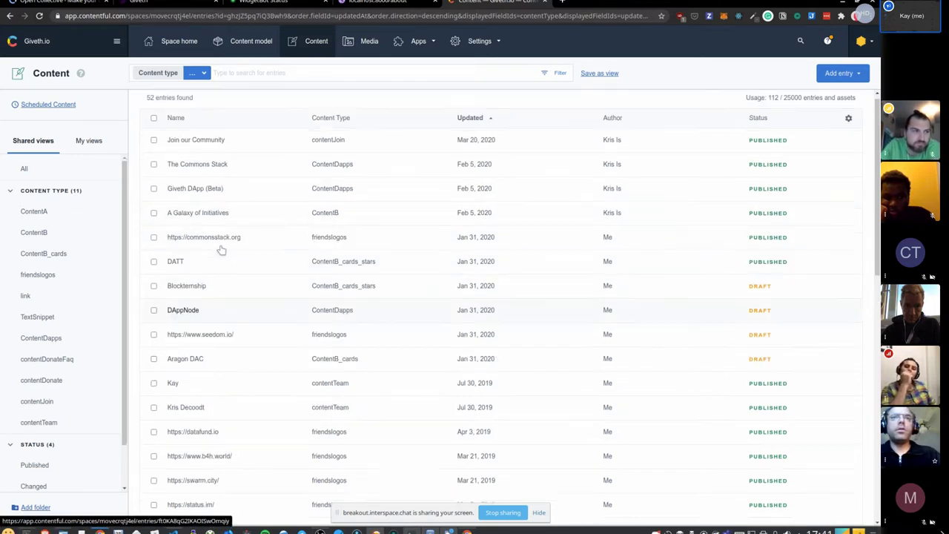
click(184, 393)
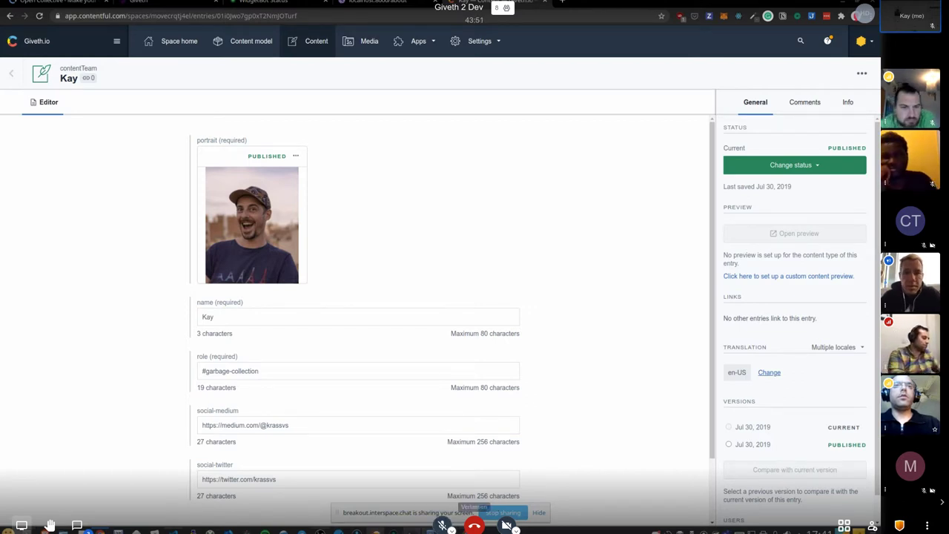
Turn on the camera and unmute the microphone in the call
click(506, 525)
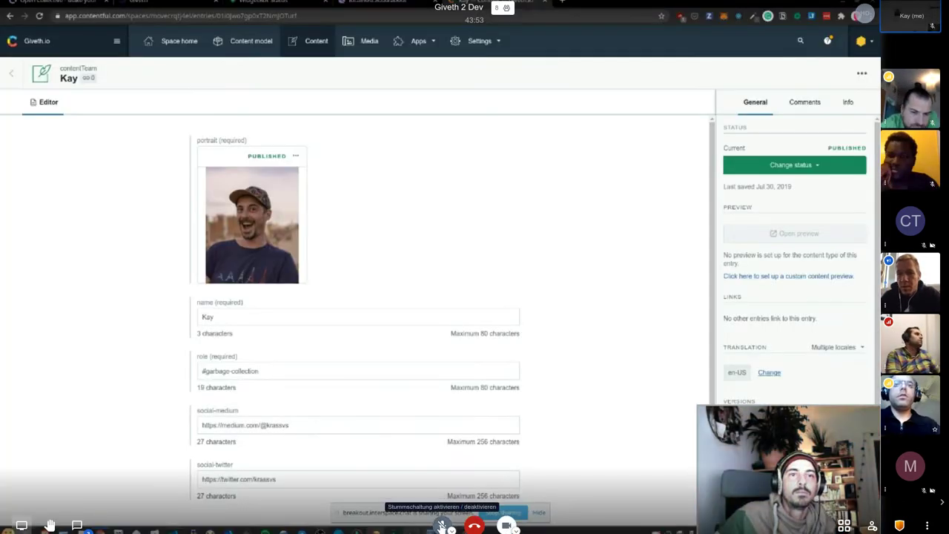
click(443, 526)
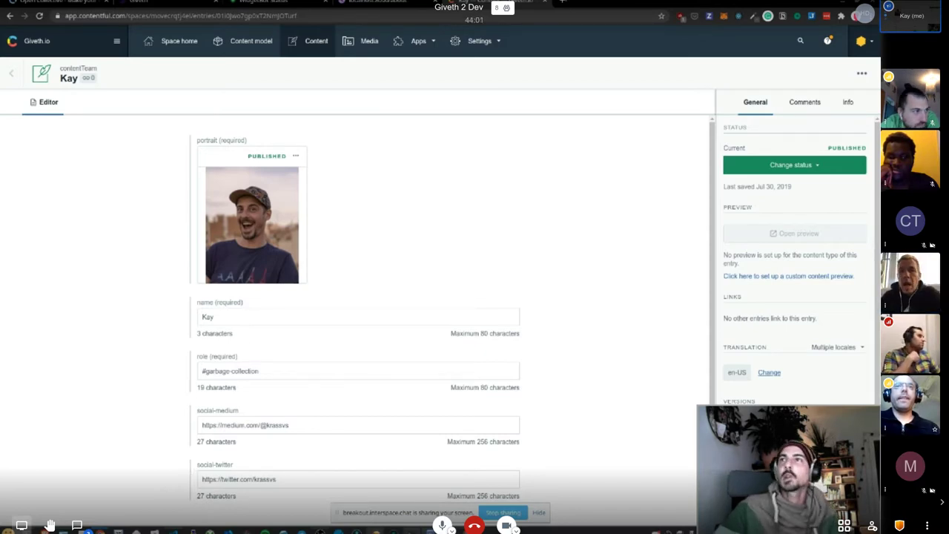
Open the Giveth Design file from Figma in a new browser tab
key(ctrl+Tab)
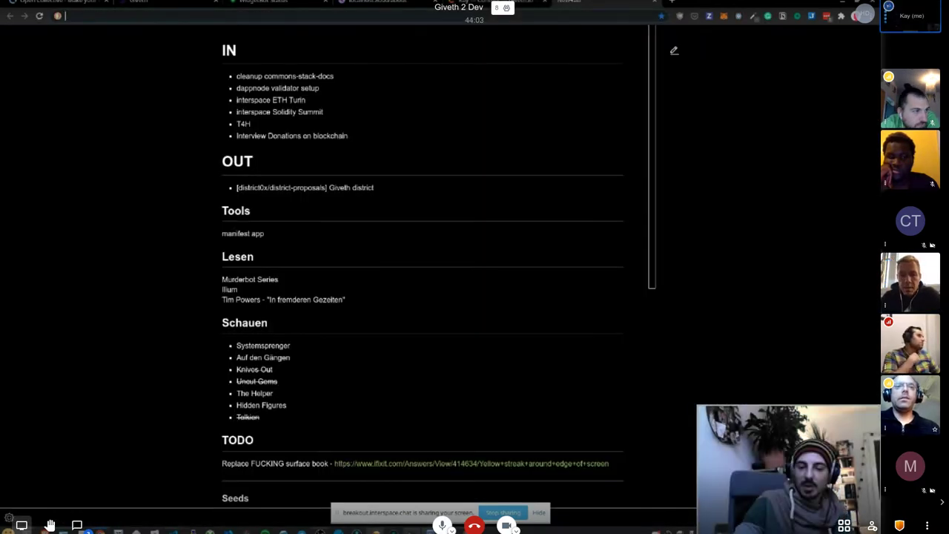
key(ctrl+l)
text(figma)
key(Down)
key(Down)
key(Down)
key(Down)
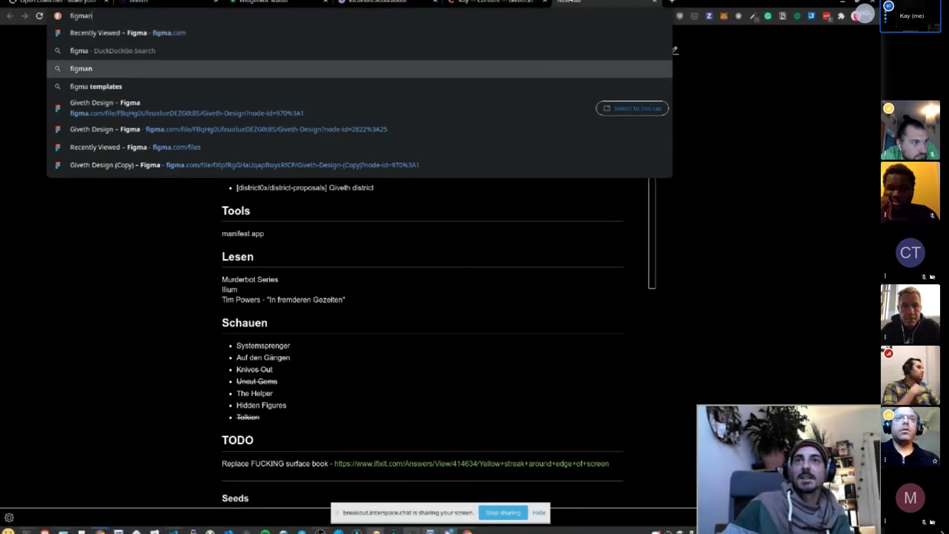
key(Return)
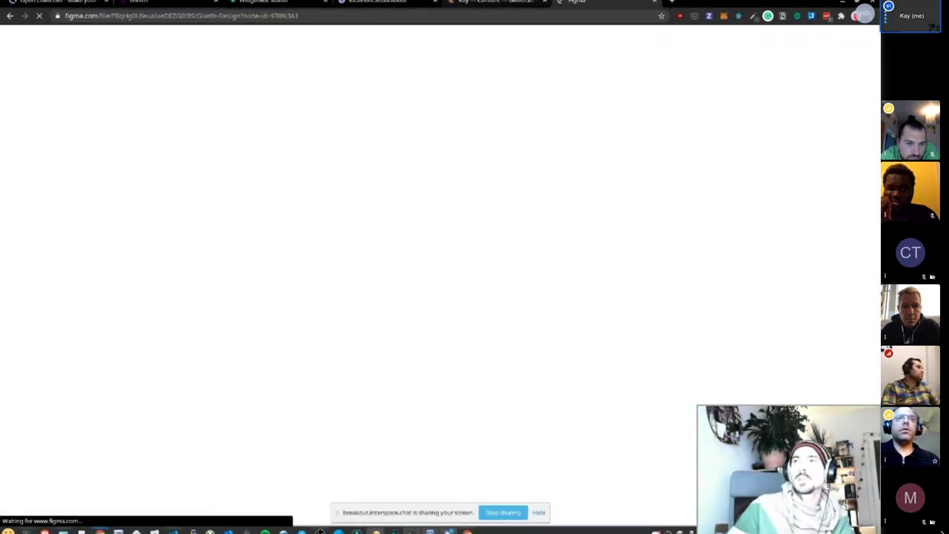
Go back to the live Giveth site and open its team page at giveth.io/team
click(497, 2)
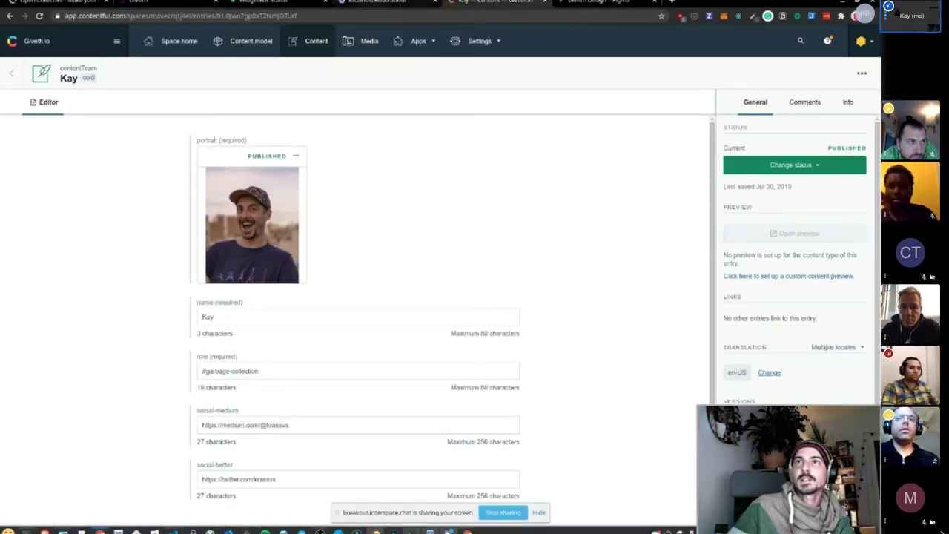
click(194, 2)
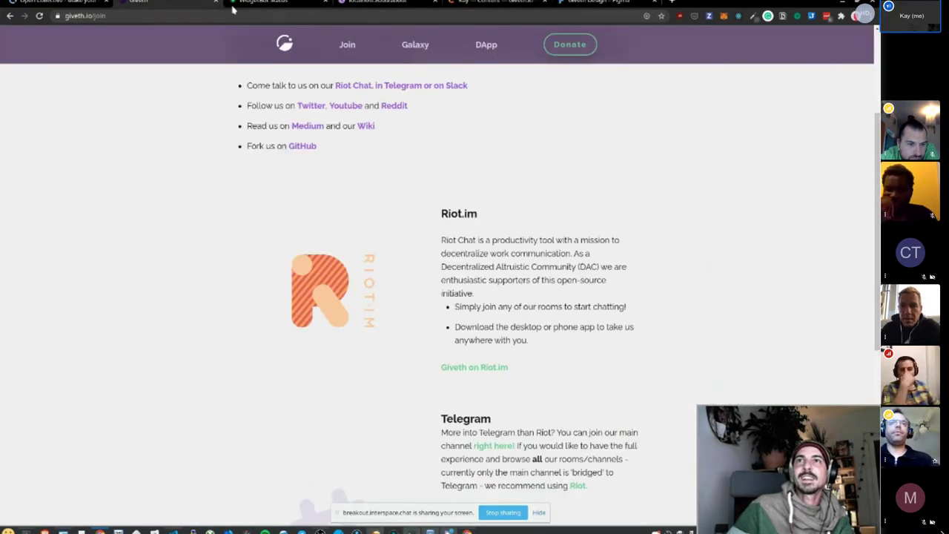
key(BackSpace)
key(BackSpace)
key(BackSpace)
key(BackSpace)
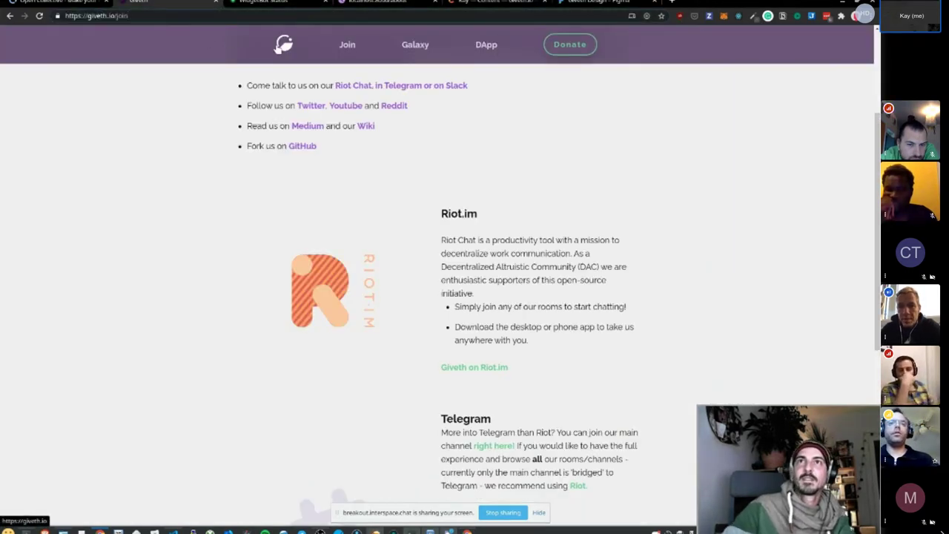
text(team)
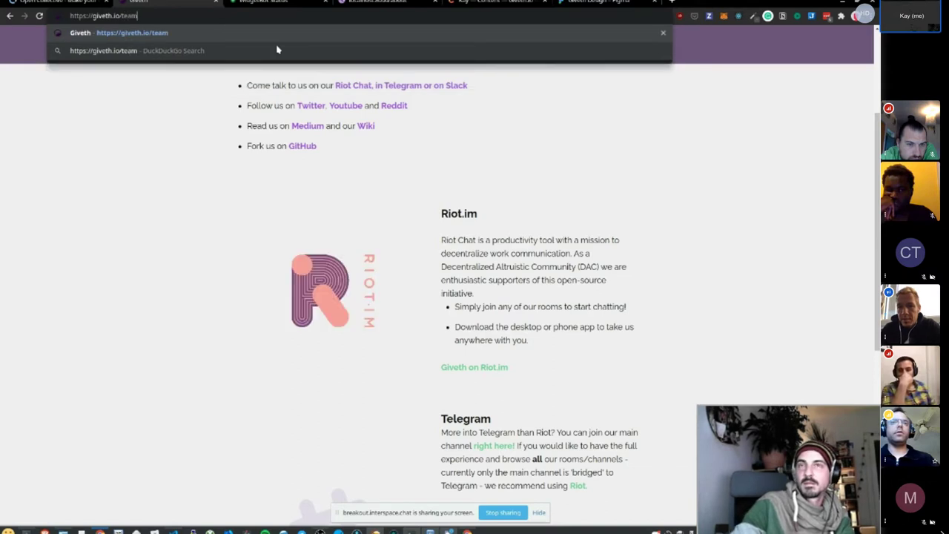
key(Return)
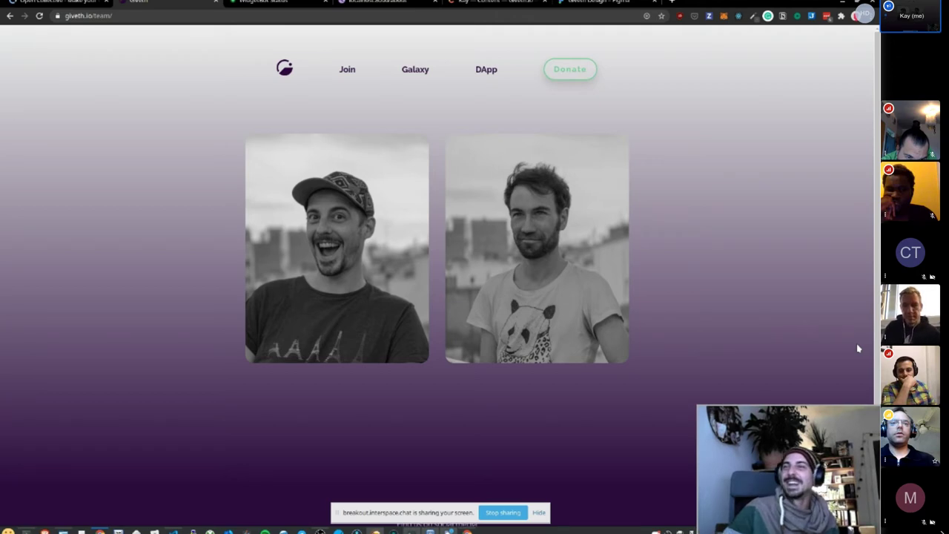
mouse_move(553, 318)
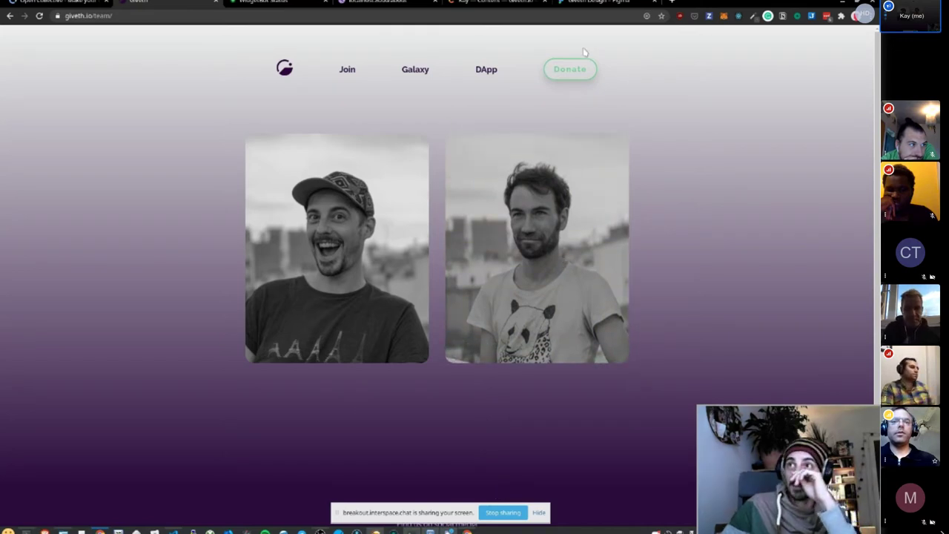
Switch to the Giveth Design file in Figma and look over the Donate, Causes and Projects, and My Account designs
click(601, 3)
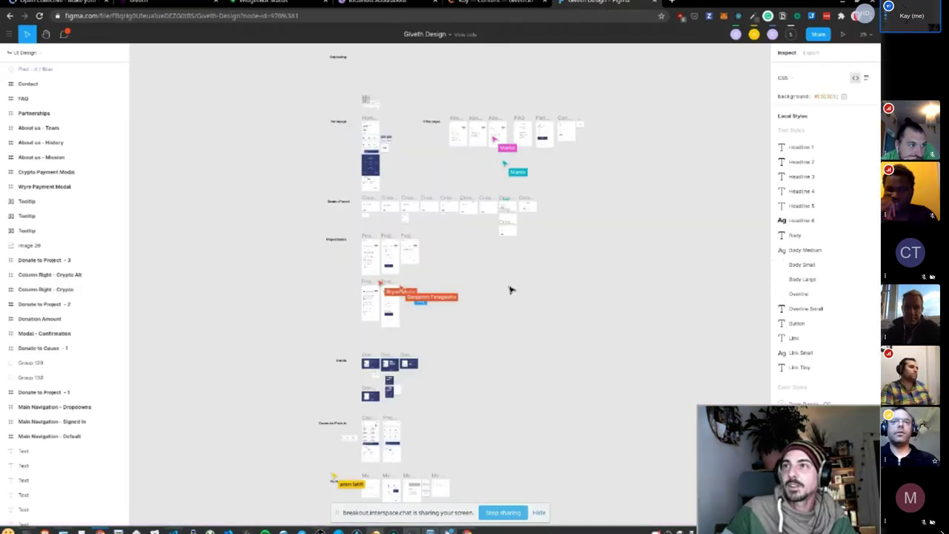
scroll(508, 287, up, 5)
scroll(483, 311, down, 8)
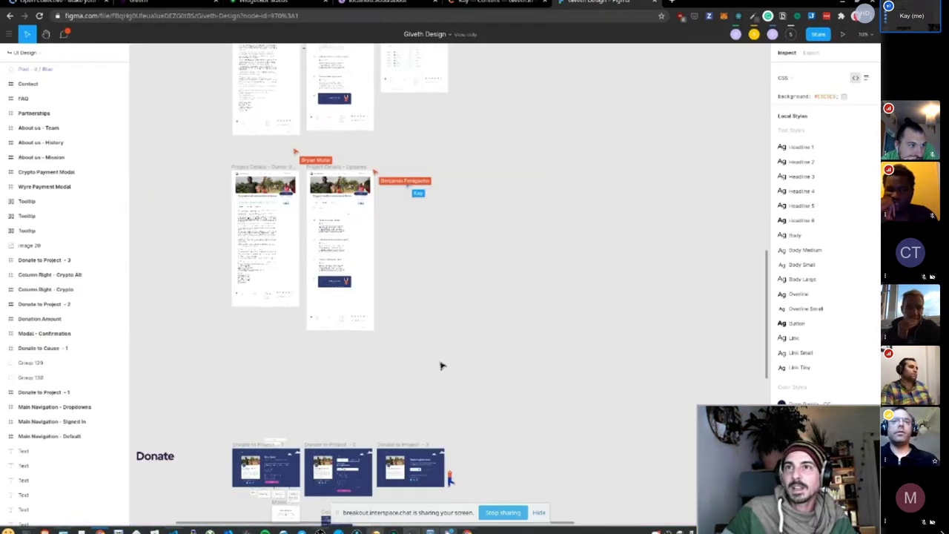
scroll(511, 178, down, 3)
drag(462, 348, 480, 192)
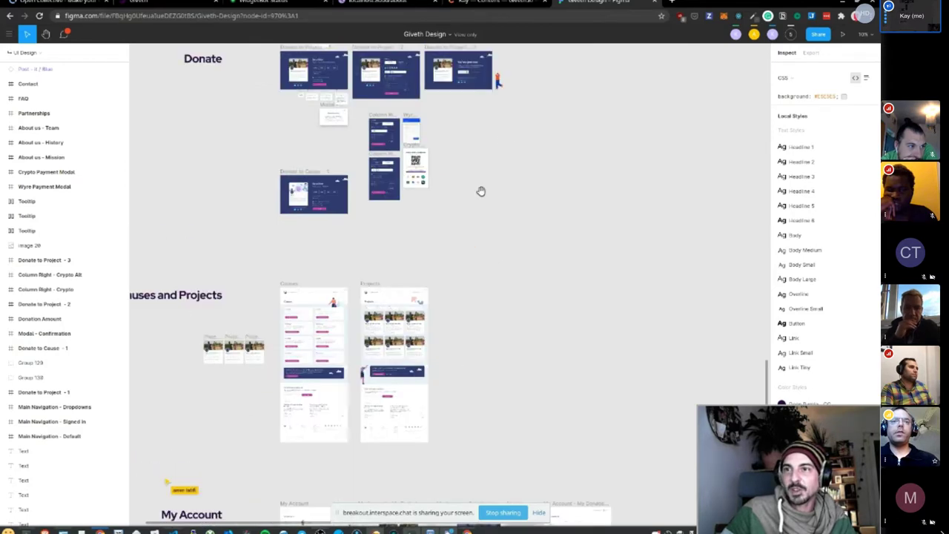
scroll(442, 260, down, 3)
scroll(442, 259, right, 3)
scroll(479, 321, down, 3)
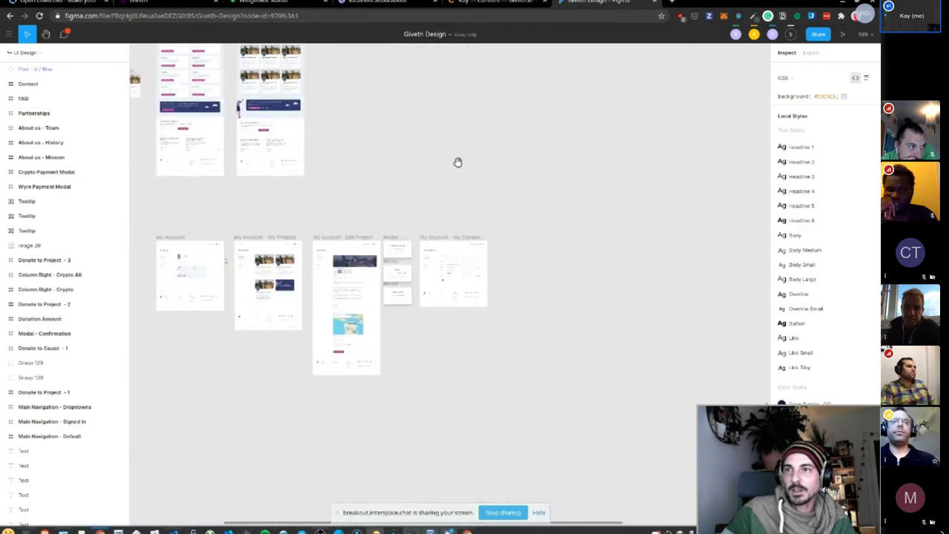
Find the About us - Team frame under Other pages and examine its team member layout up close
scroll(457, 161, up, 15)
scroll(563, 466, up, 5)
scroll(563, 466, right, 3)
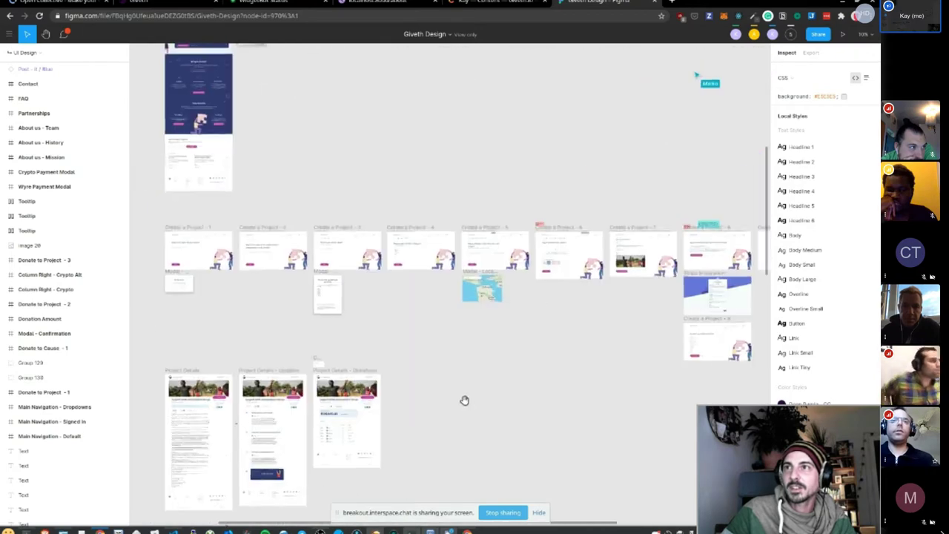
scroll(500, 320, up, 5)
scroll(500, 319, left, 5)
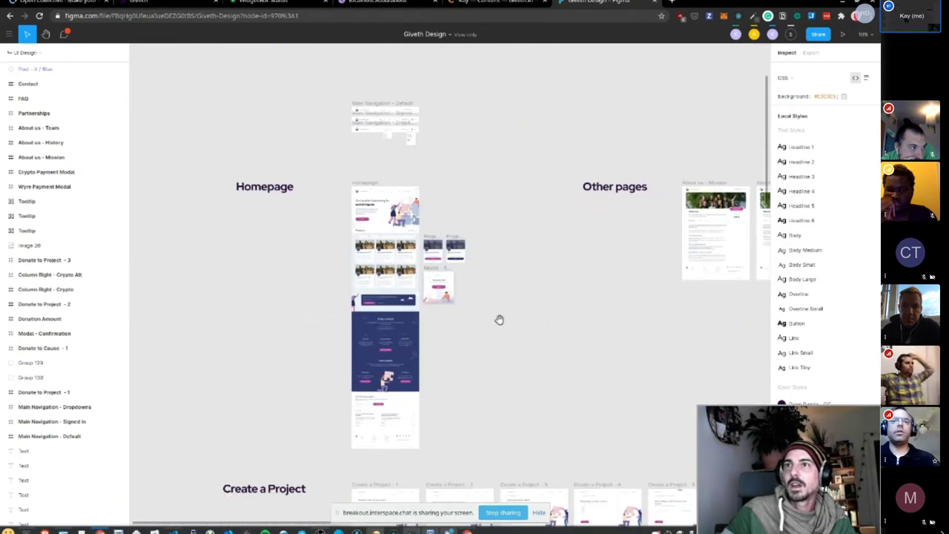
scroll(500, 320, right, 8)
scroll(573, 354, right, 5)
scroll(534, 390, up, 10)
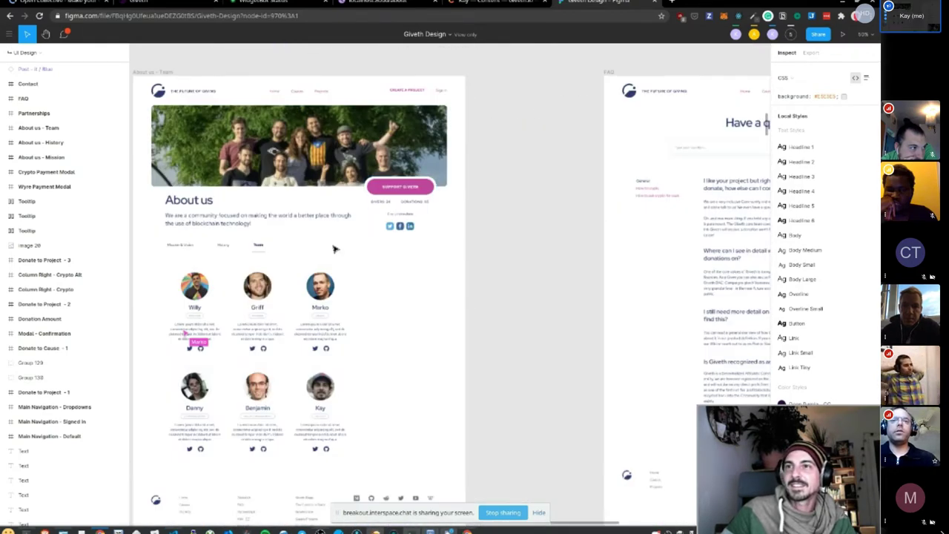
scroll(633, 304, right, 1)
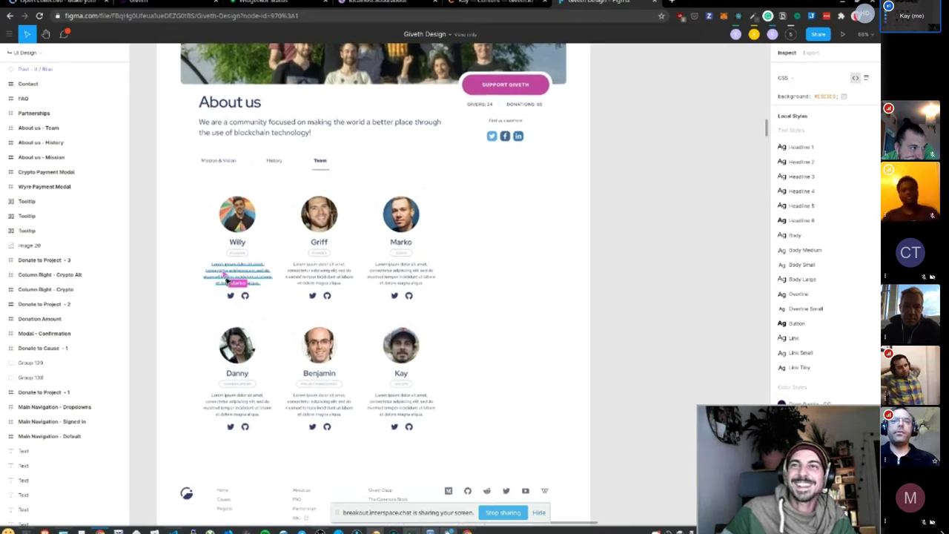
scroll(491, 349, left, 2)
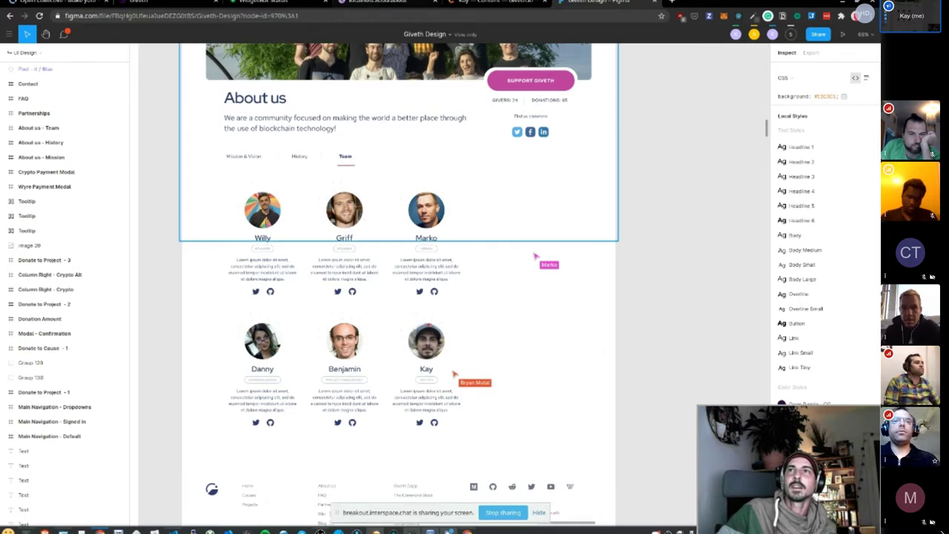
Revisit the open contentTeam entry in Contentful and return to the team portraits on the local About page
click(493, 2)
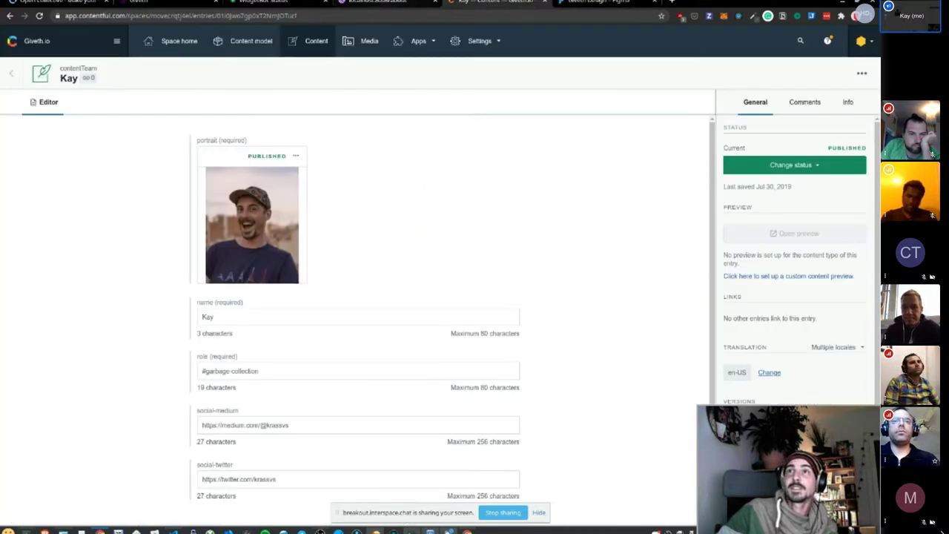
click(379, 2)
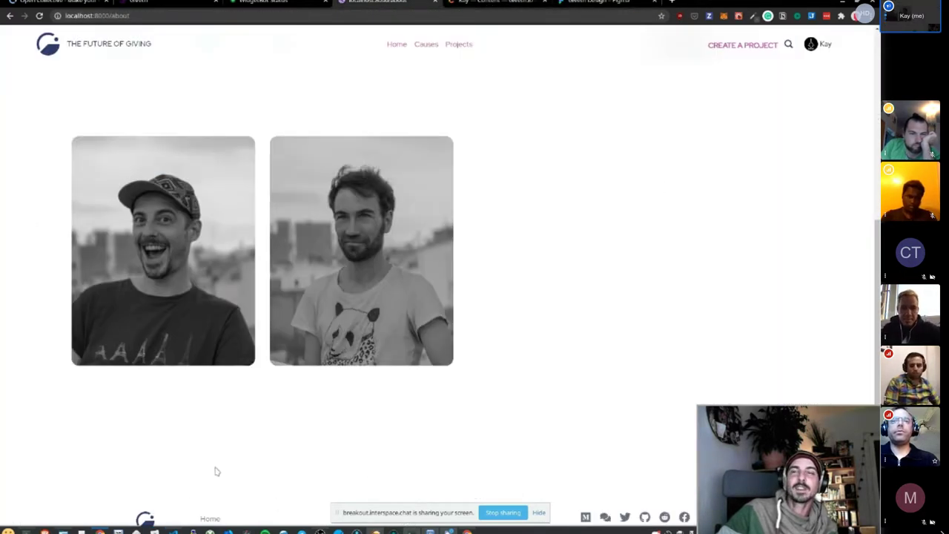